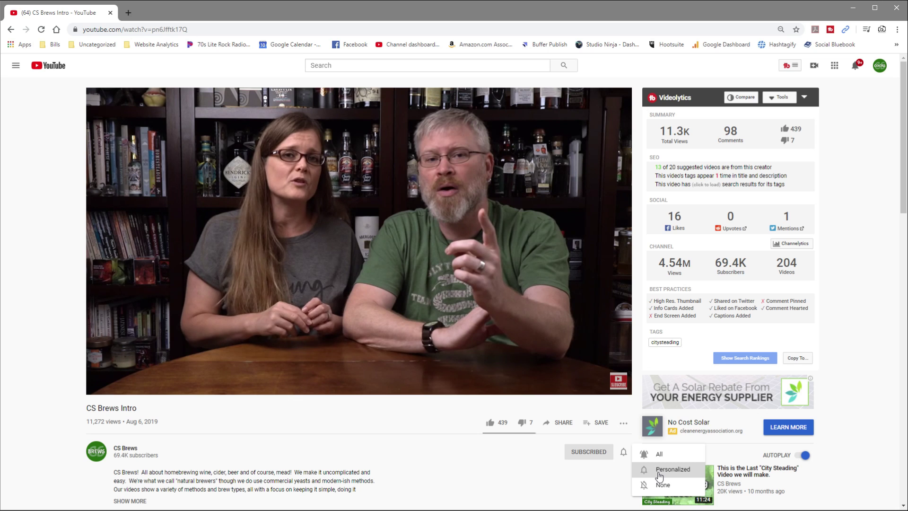
Turn on all notifications for the CS Brews channel, and change the notification level to None
click(659, 454)
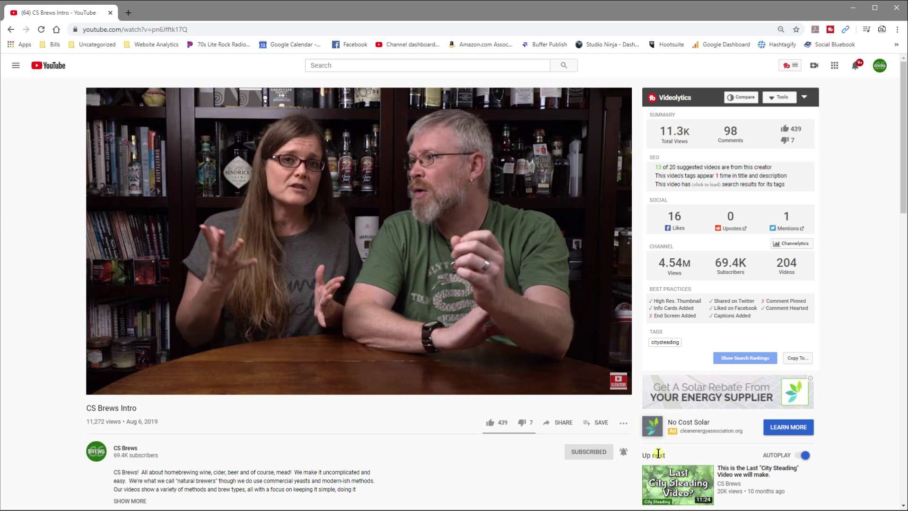
click(623, 451)
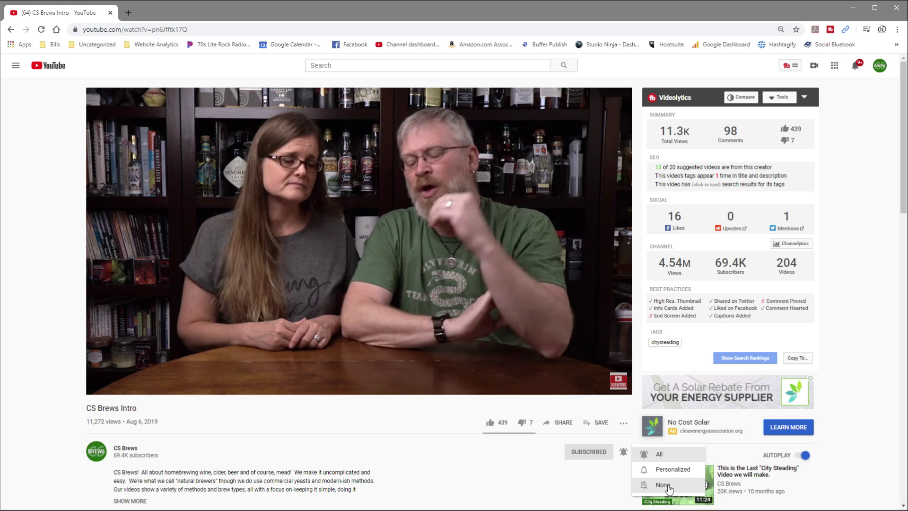
click(662, 485)
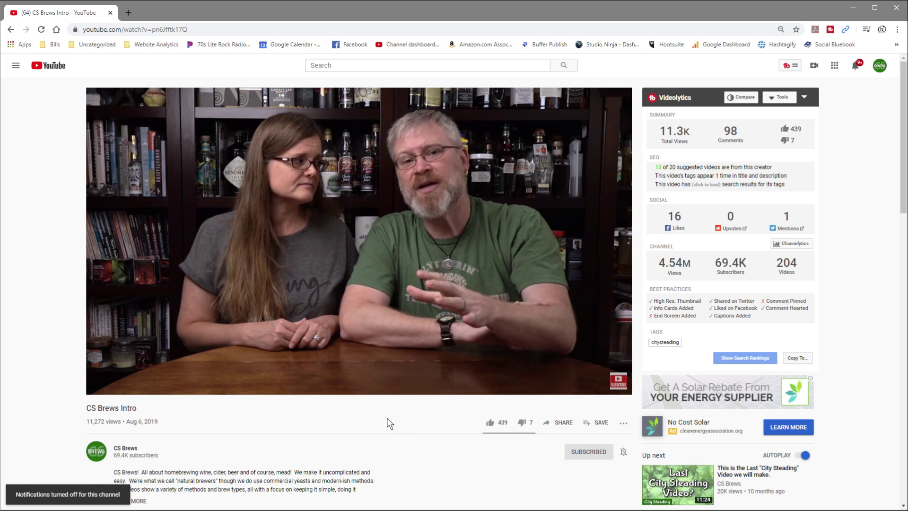
Pause the CS Brews Intro video and look through the comments and suggested videos on its page
mouse_move(101, 392)
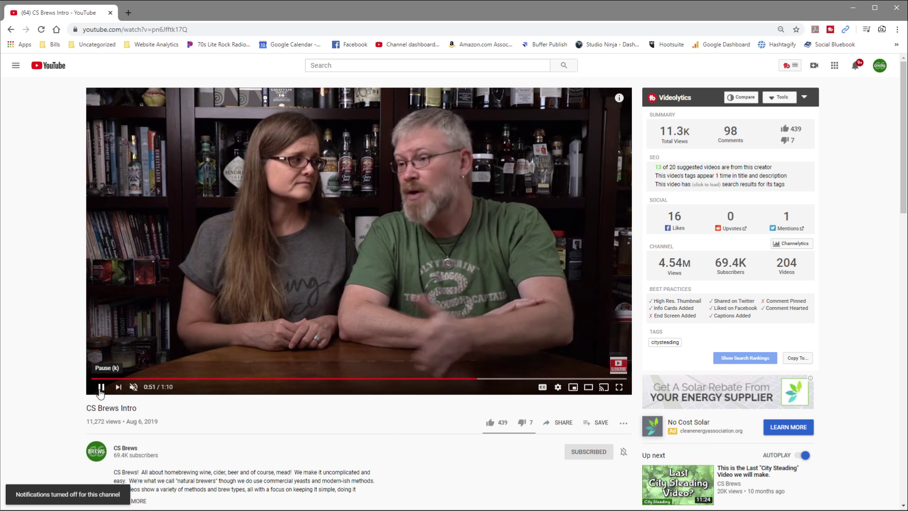
click(101, 388)
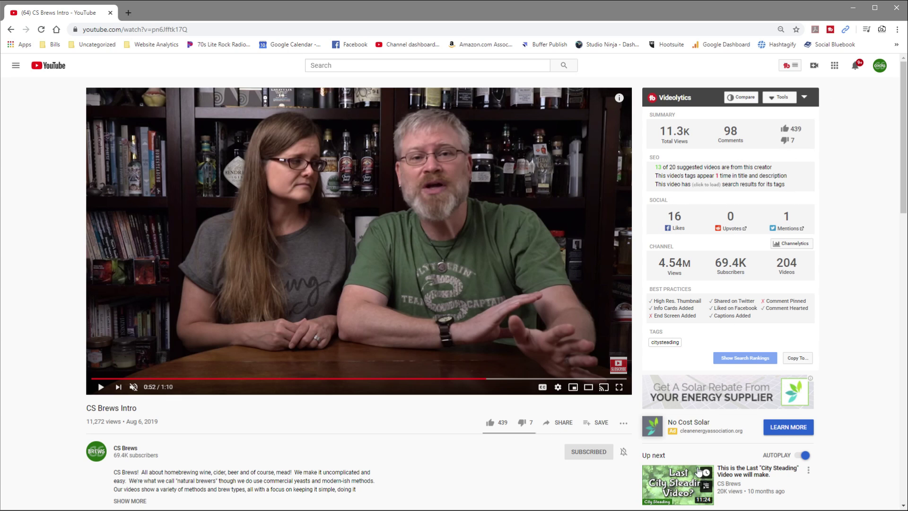
scroll(860, 378, down, 6)
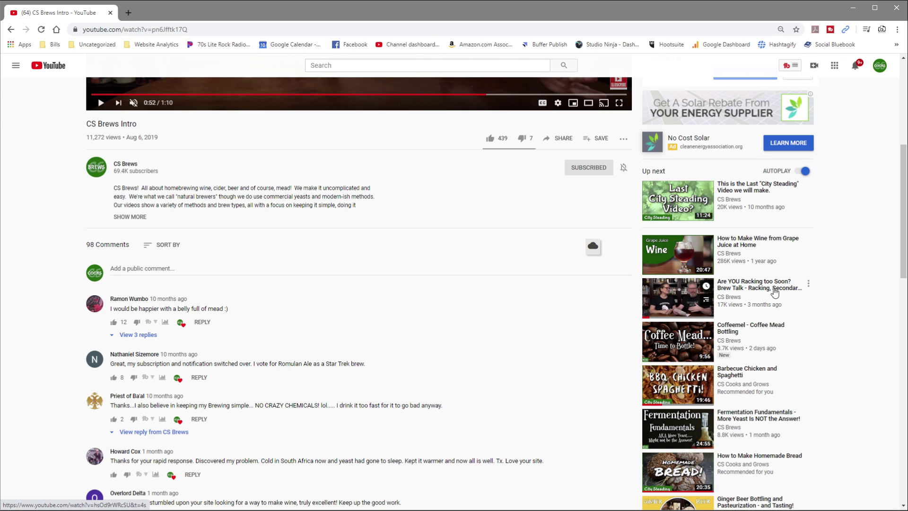
scroll(765, 281, down, 2)
scroll(765, 282, down, 3)
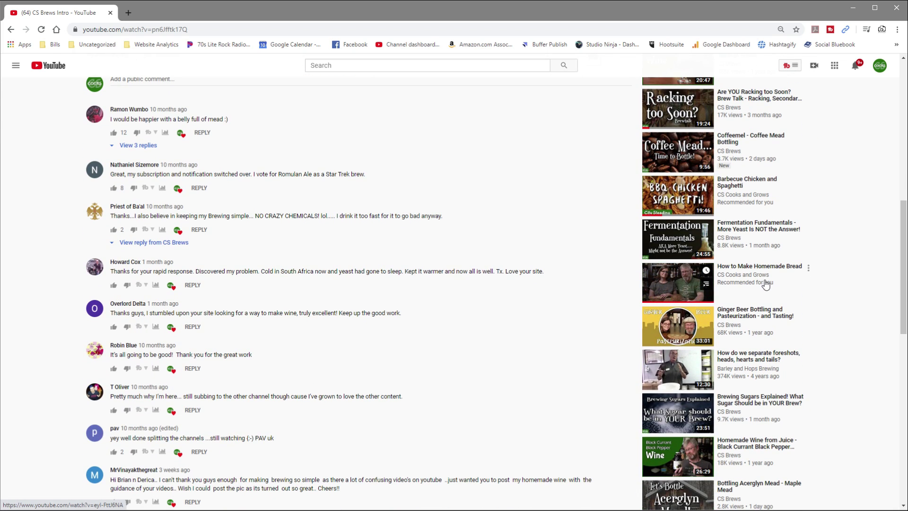
scroll(766, 284, down, 3)
scroll(767, 285, down, 4)
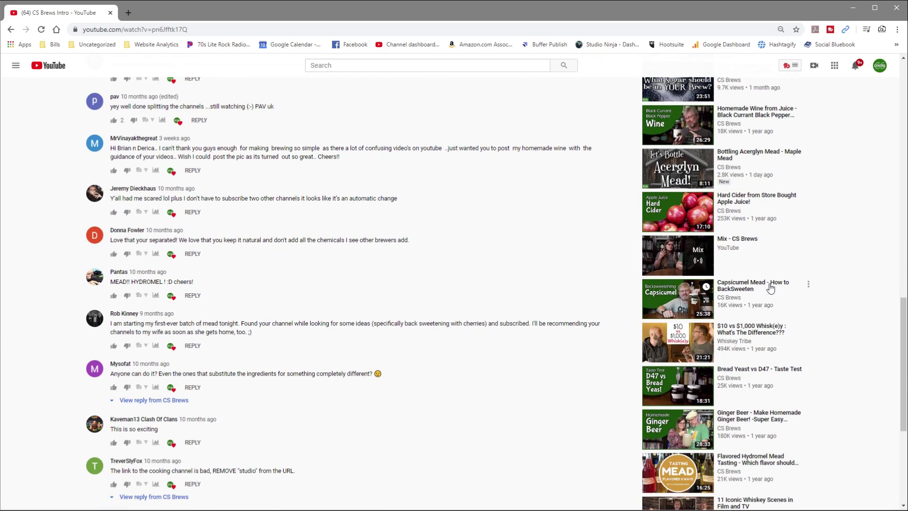
scroll(771, 288, down, 2)
scroll(771, 289, up, 13)
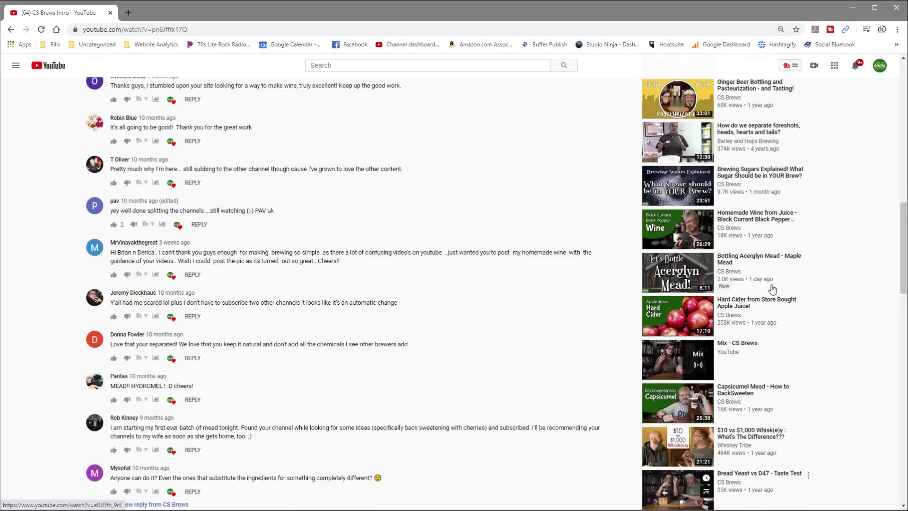
scroll(773, 289, up, 4)
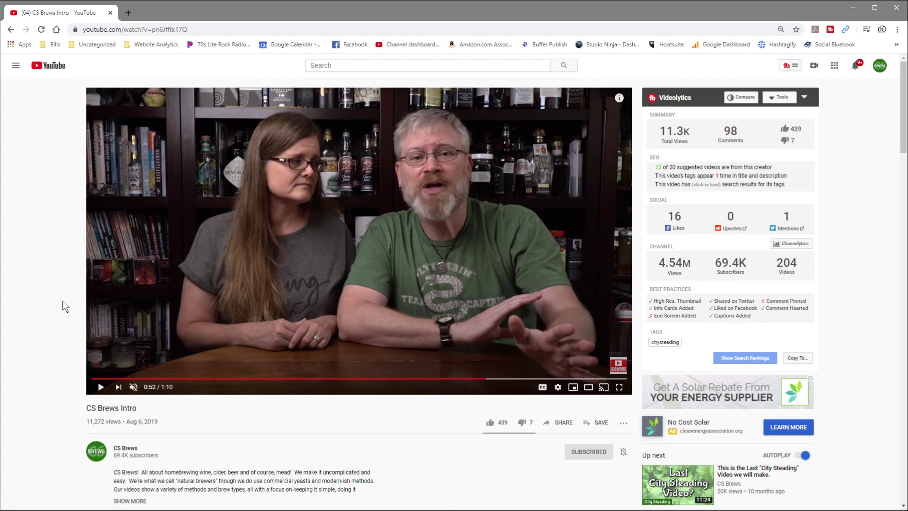
scroll(47, 319, down, 1)
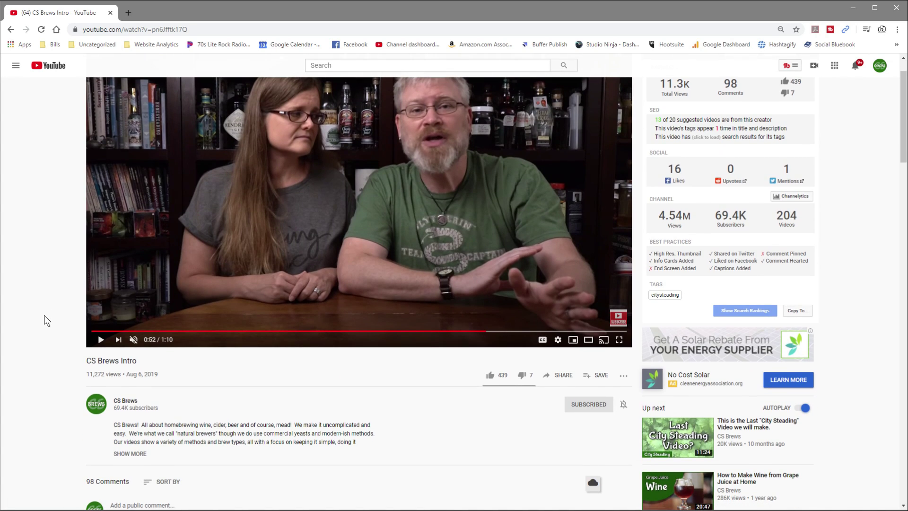
scroll(47, 316, down, 8)
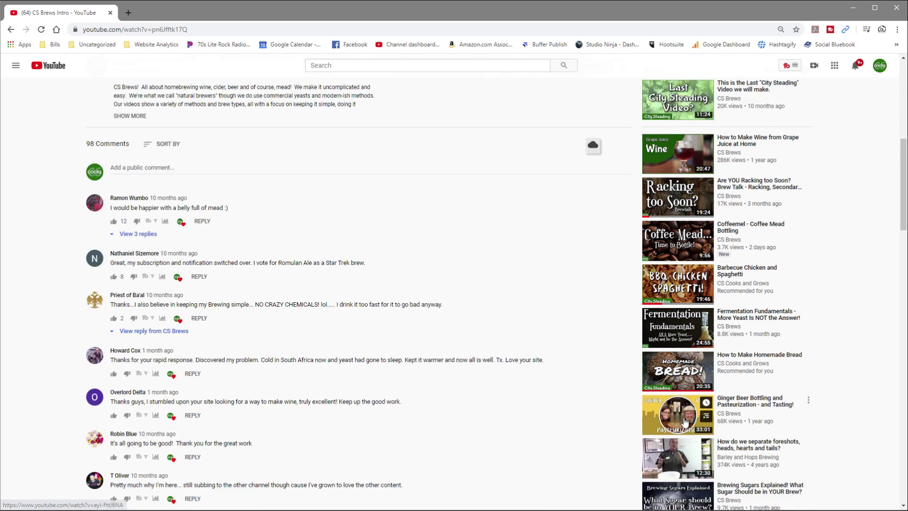
scroll(694, 377, up, 8)
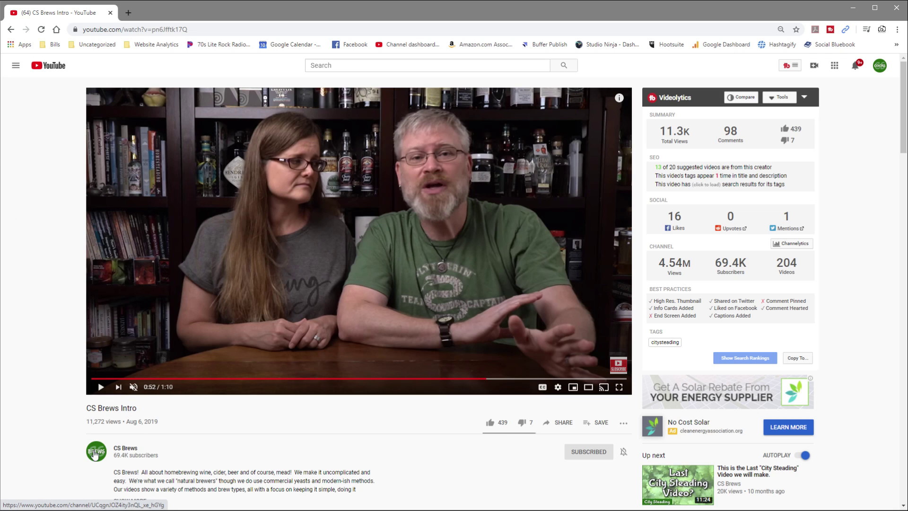
Open the CS Brews channel page and look over its uploads, popular uploads and created playlists
click(126, 450)
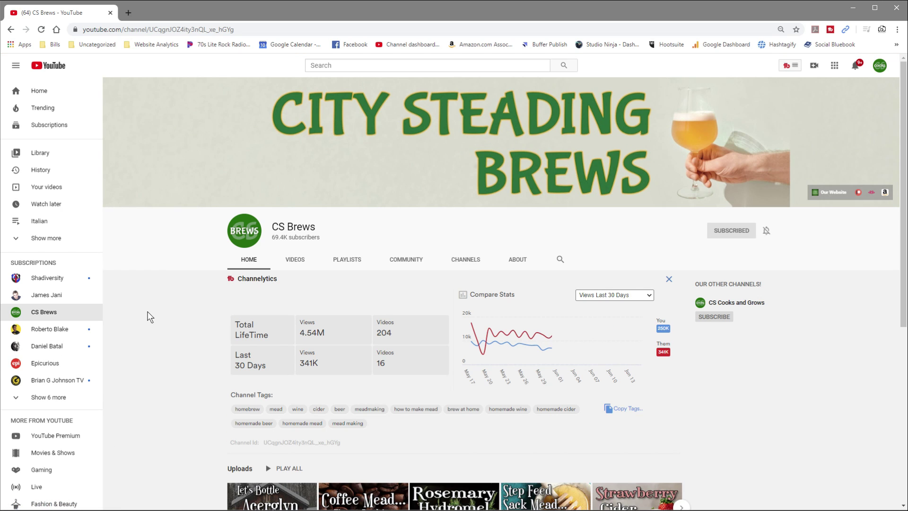
scroll(161, 324, down, 1)
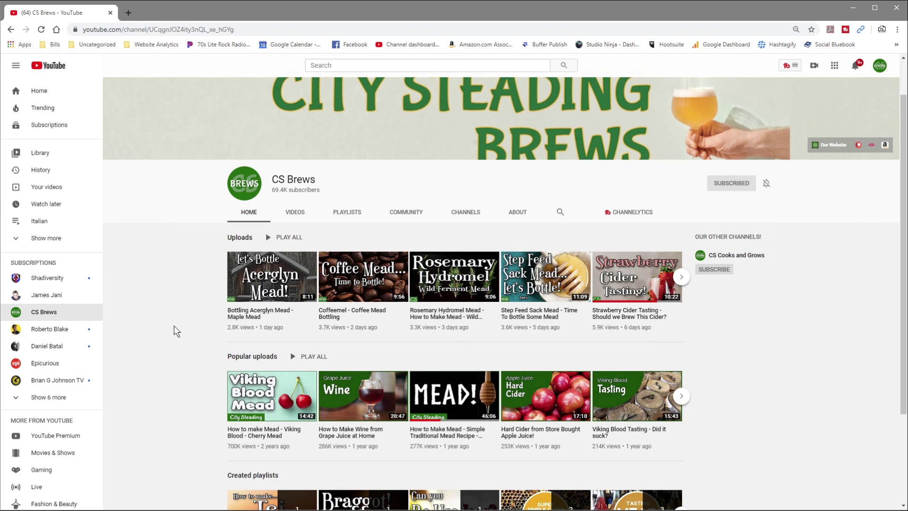
scroll(196, 326, up, 1)
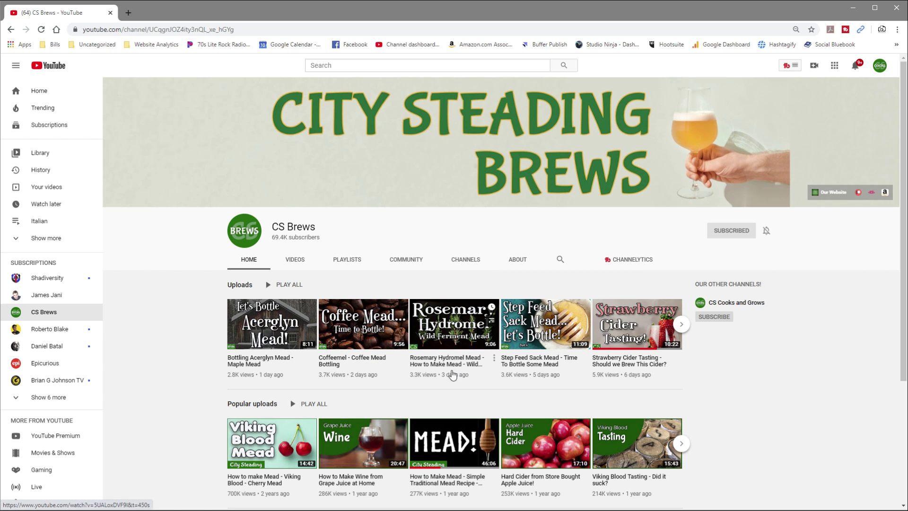
scroll(162, 344, down, 4)
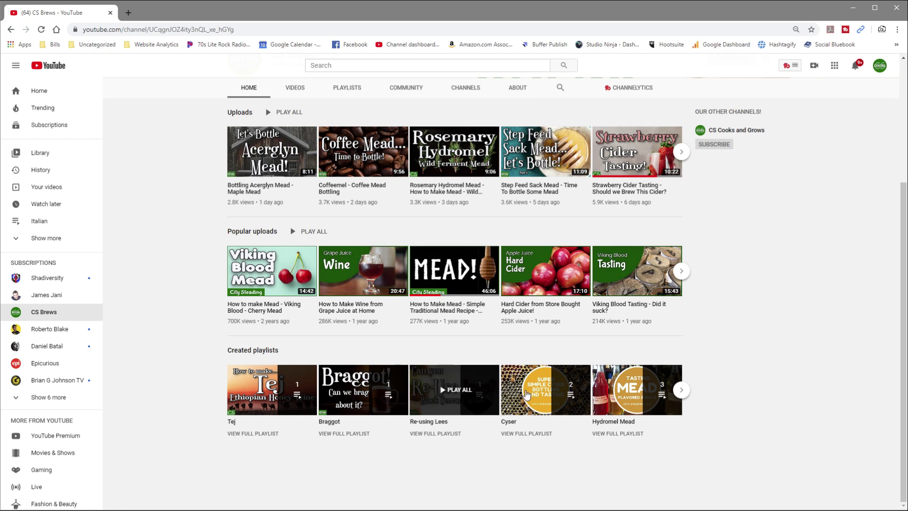
Browse further along the channel's created playlists as far as Morat Mead, ending back on the channel page
click(676, 392)
click(677, 392)
click(679, 394)
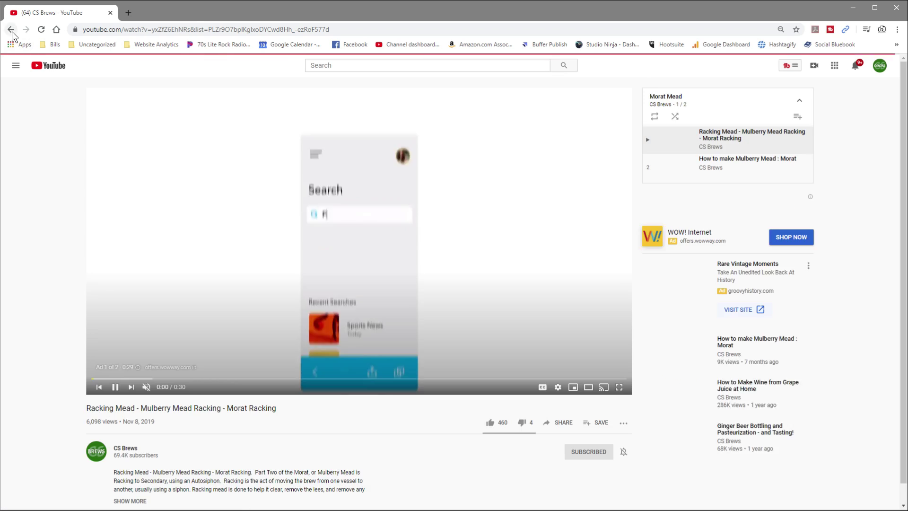
click(10, 29)
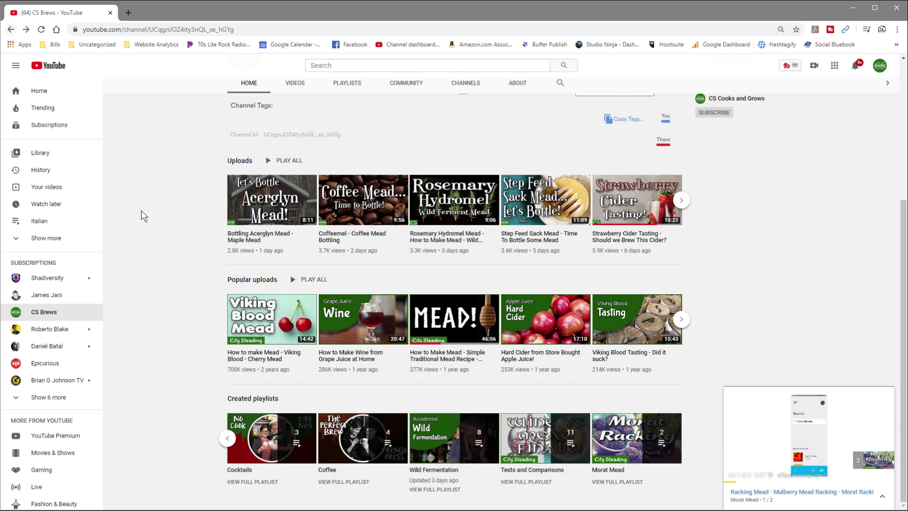
Open the uploaded video "Bottling Acerglyn Mead - Maple Mead" and look through its comments and suggested videos
scroll(178, 354, down, 1)
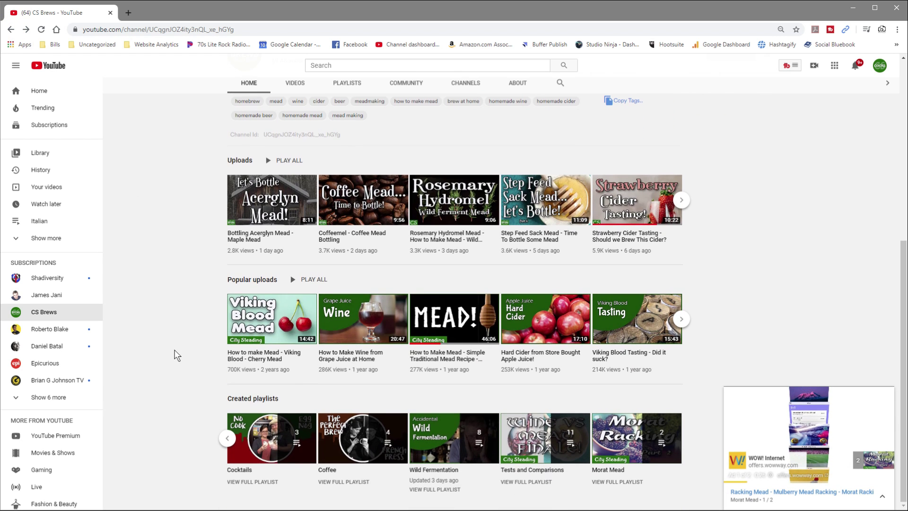
scroll(190, 325, up, 5)
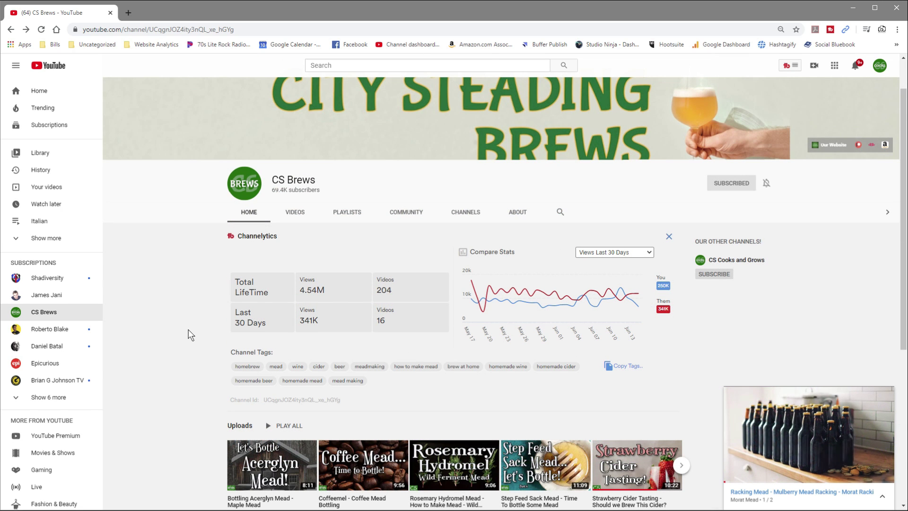
scroll(189, 328, down, 1)
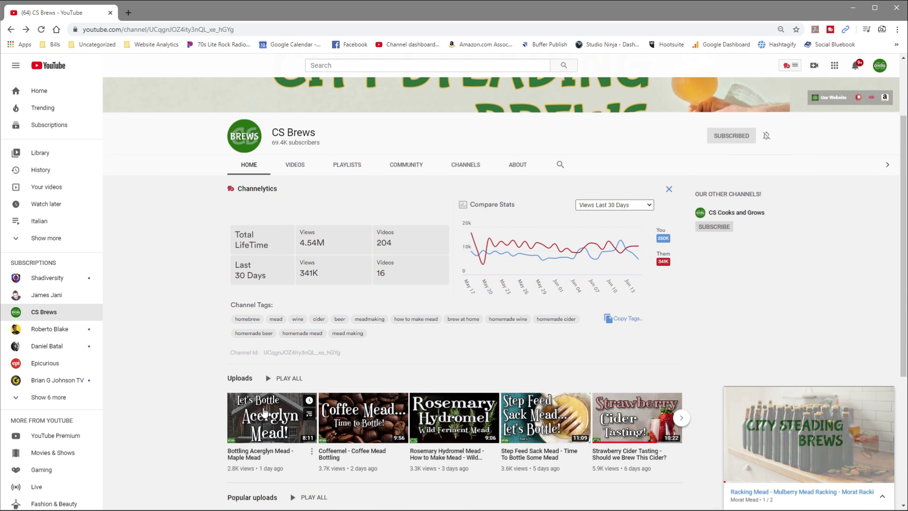
click(263, 412)
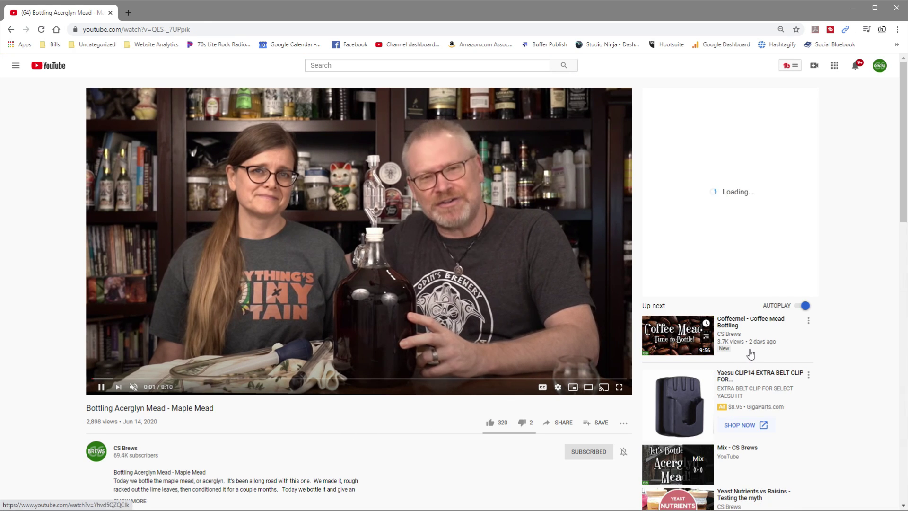
scroll(737, 343, down, 8)
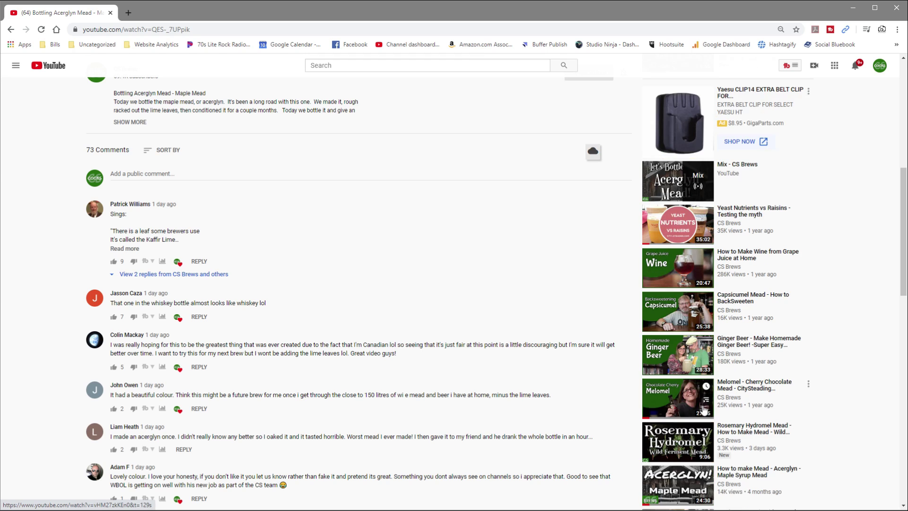
scroll(737, 343, up, 7)
scroll(80, 419, down, 8)
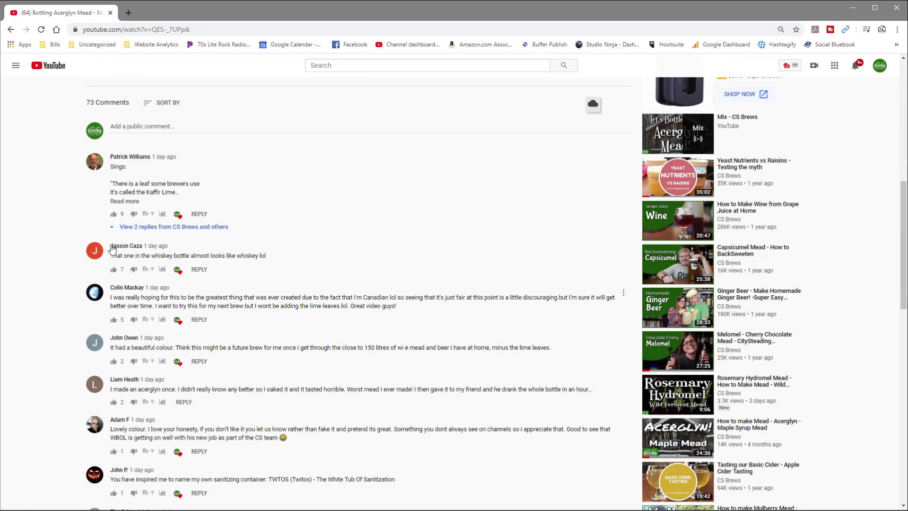
scroll(473, 314, up, 7)
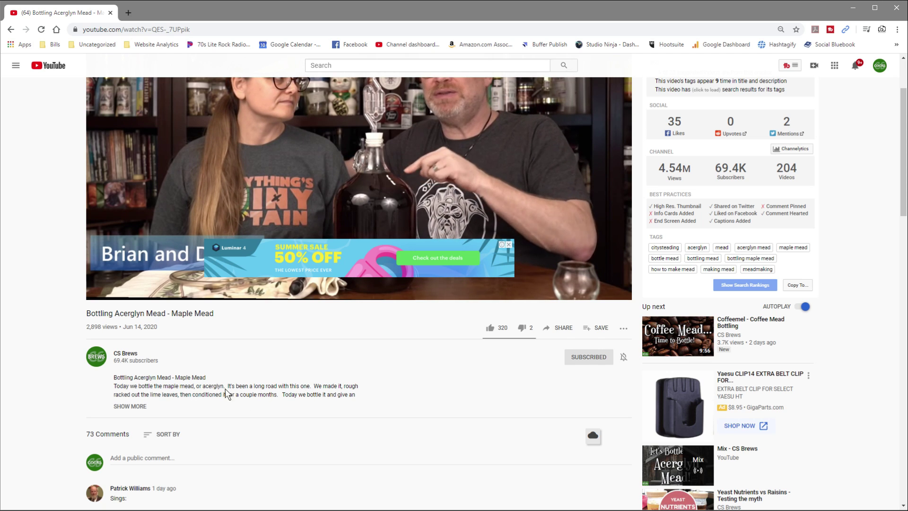
Expand the full description of the Acerglyn Mead video and examine its item, store, Patreon and website links
click(131, 406)
scroll(64, 382, down, 4)
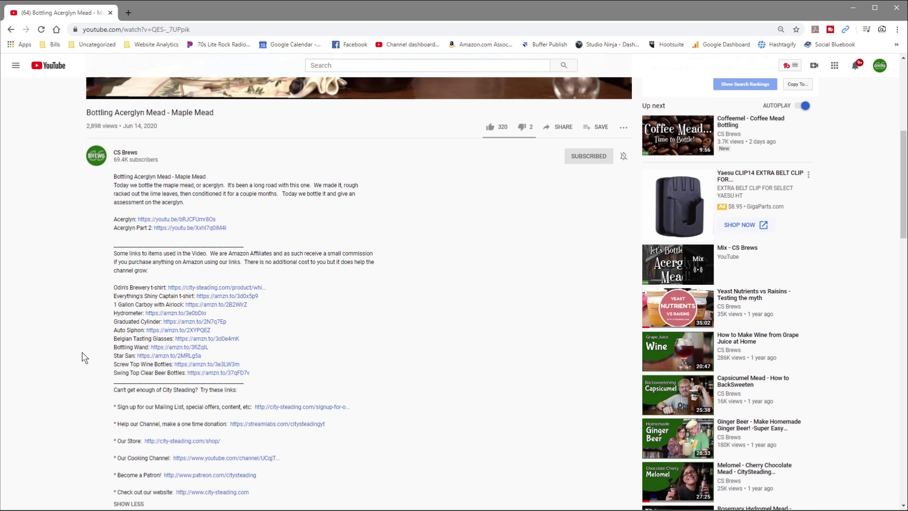
scroll(84, 358, down, 4)
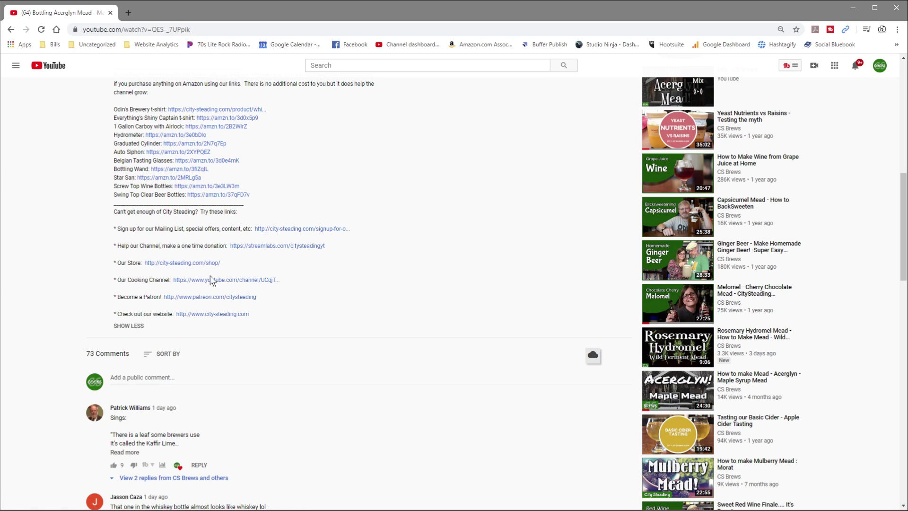
scroll(48, 261, down, 2)
scroll(50, 259, up, 4)
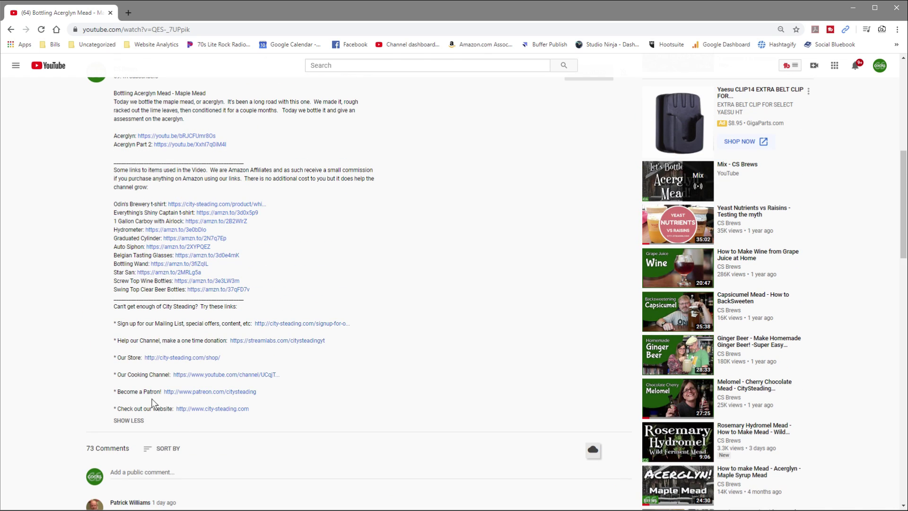
scroll(47, 313, up, 8)
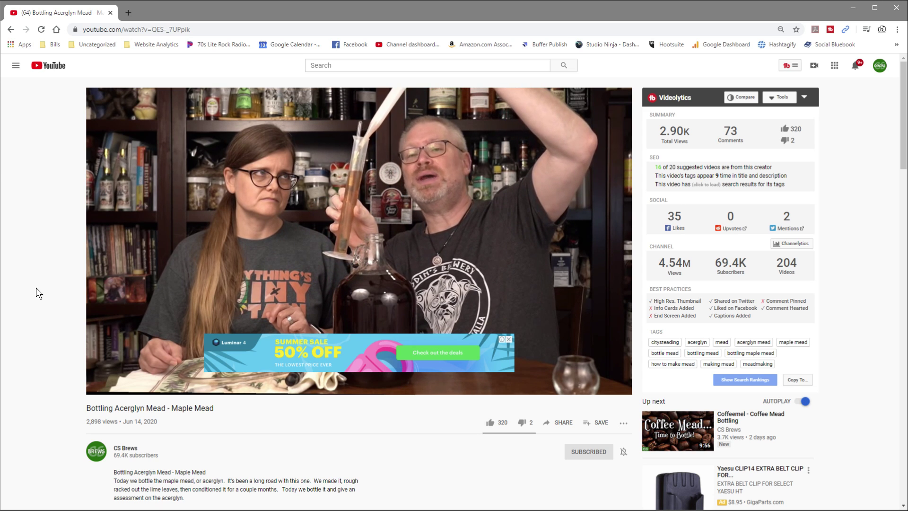
scroll(36, 287, down, 2)
scroll(35, 287, down, 8)
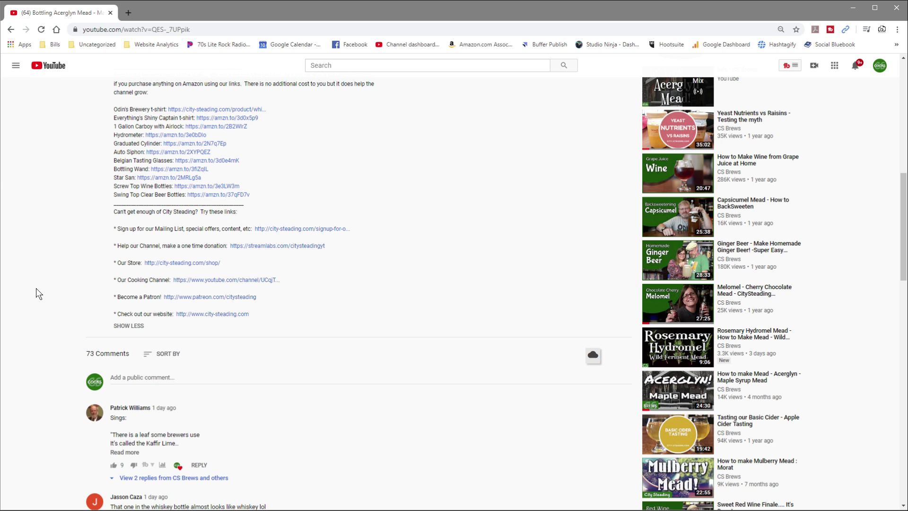
scroll(37, 288, up, 6)
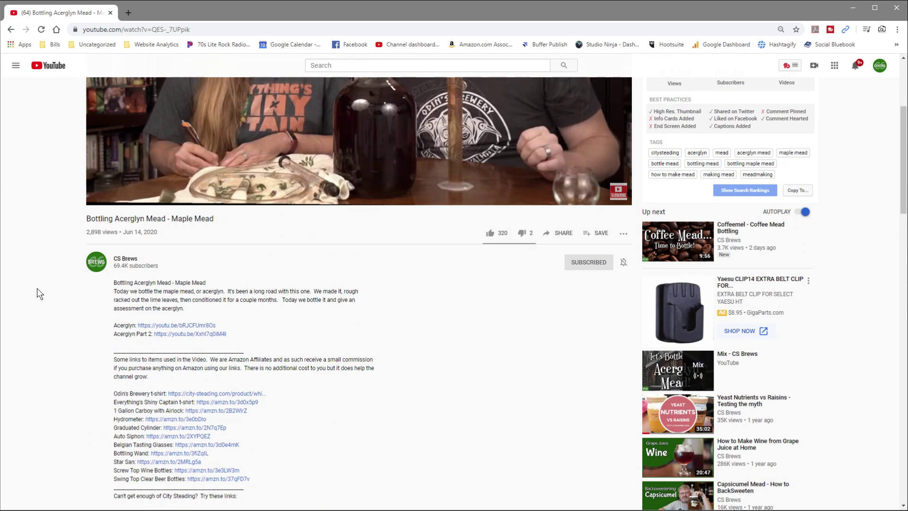
scroll(37, 288, up, 4)
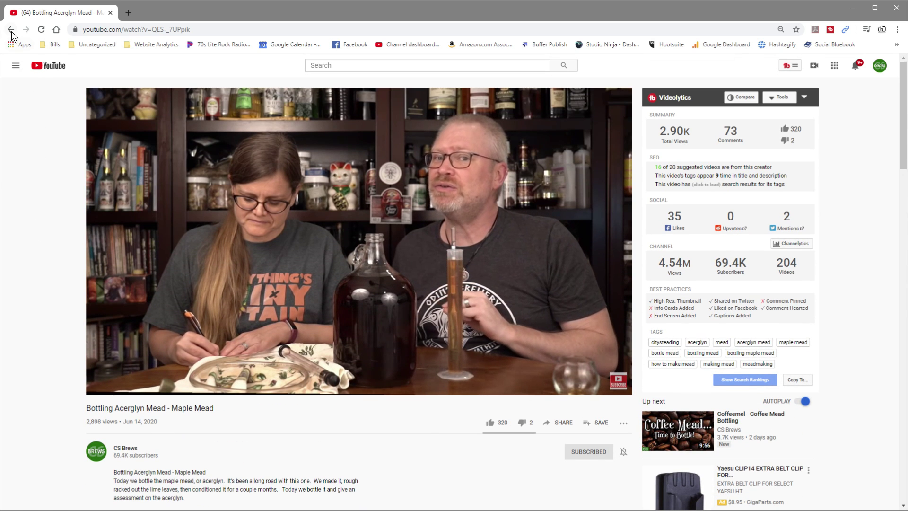
Return to the CS Brews channel page and close the Channelytics statistics
click(130, 451)
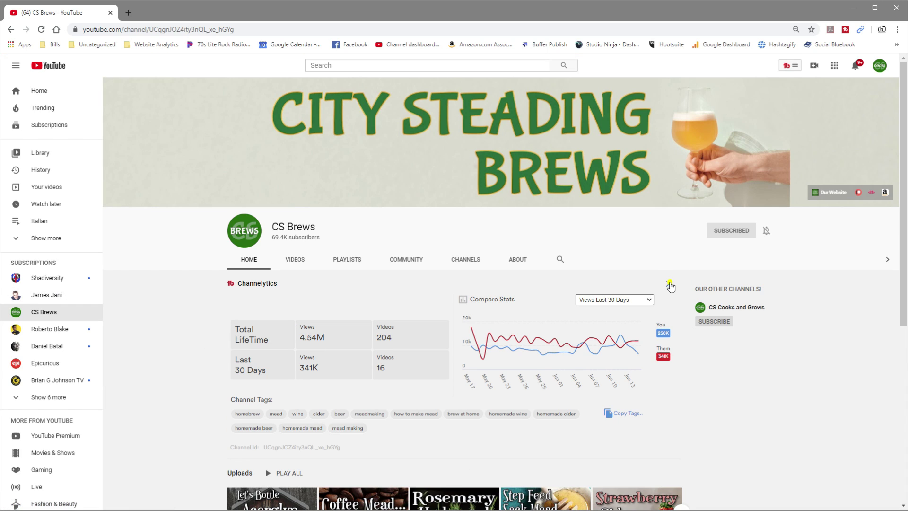
click(670, 284)
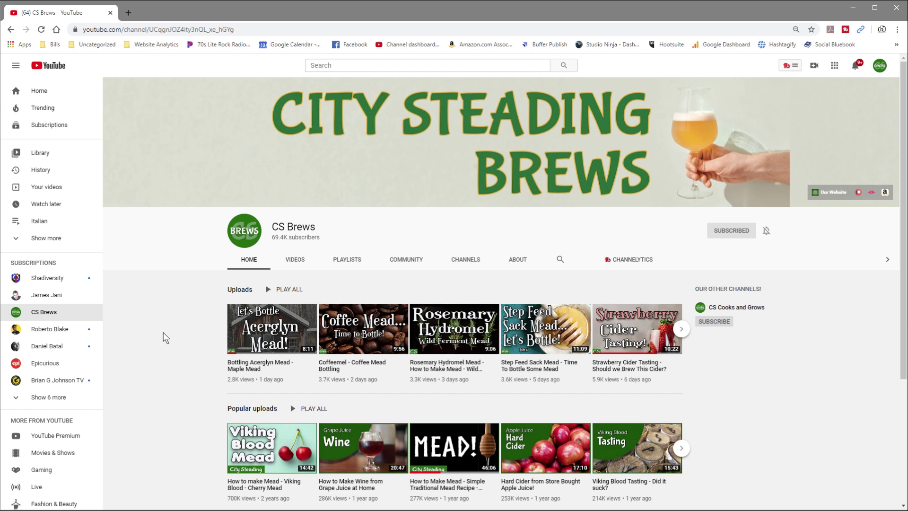
Look over the Uploads, Popular uploads and Created playlists sections on the CS Brews channel's home page
scroll(162, 344, down, 2)
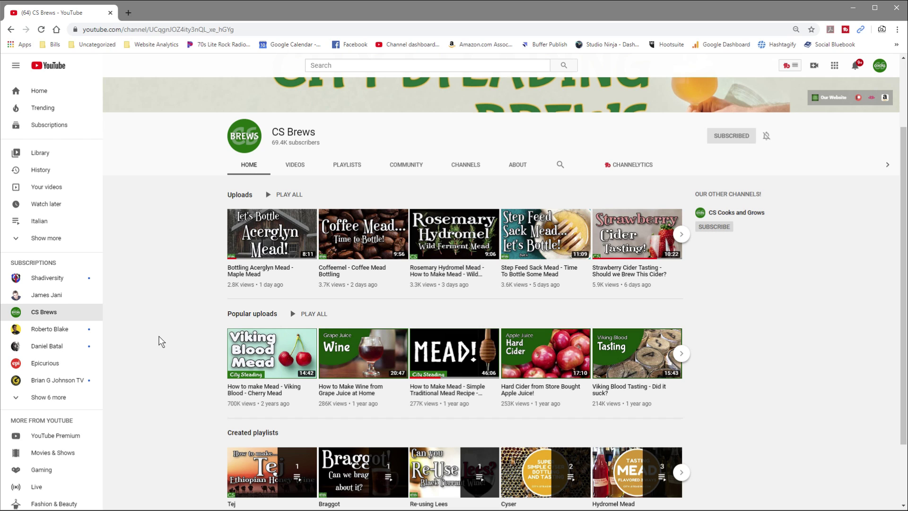
scroll(162, 342, down, 2)
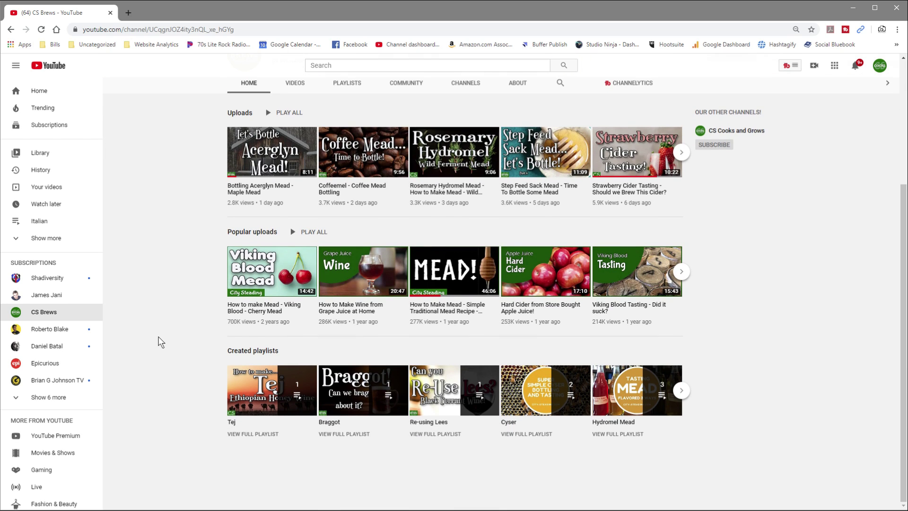
scroll(171, 341, up, 3)
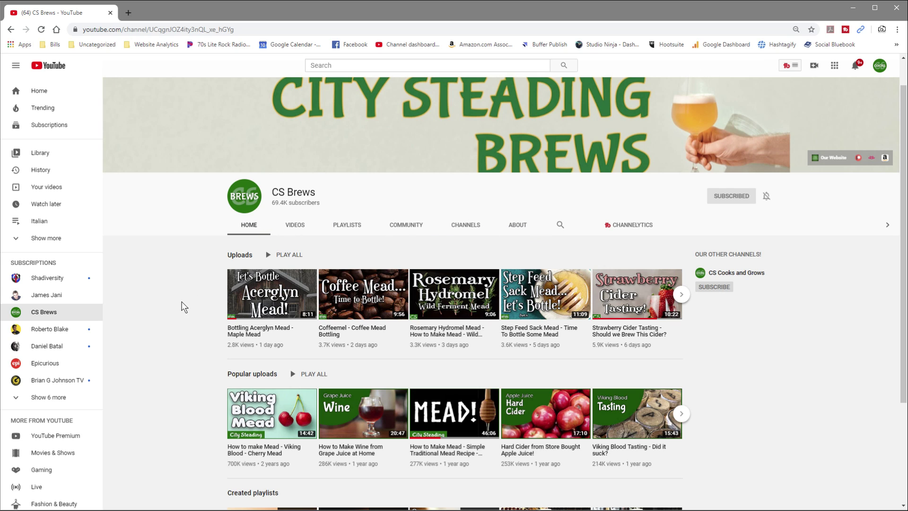
scroll(149, 381, down, 3)
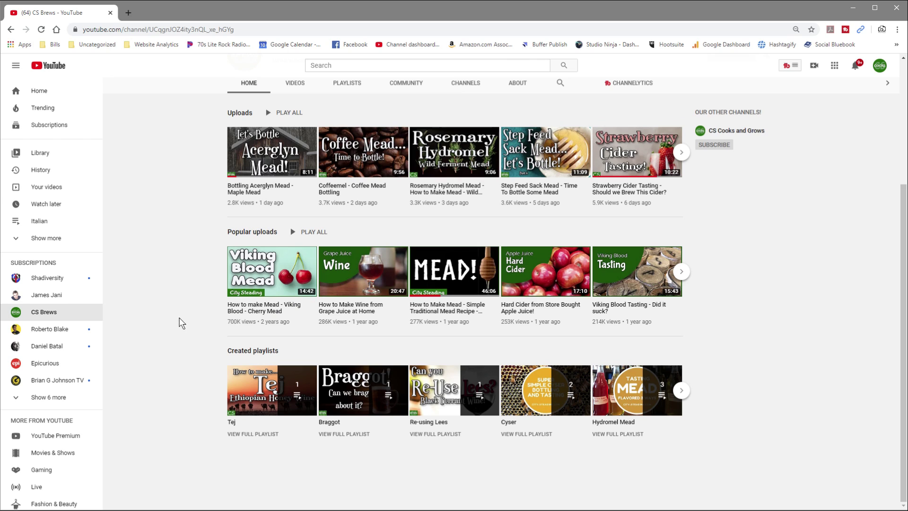
scroll(156, 400, up, 4)
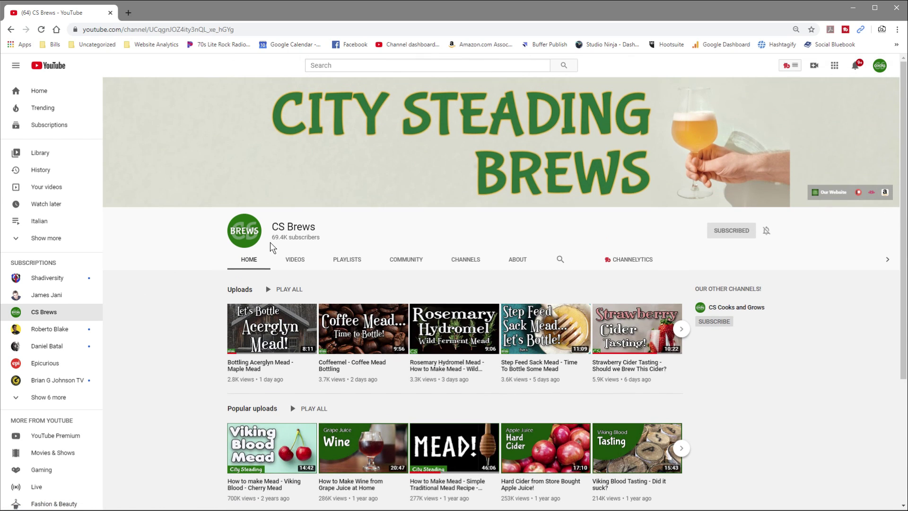
Browse the channel's full list of uploaded videos and view its sorting options without changing the order
click(291, 261)
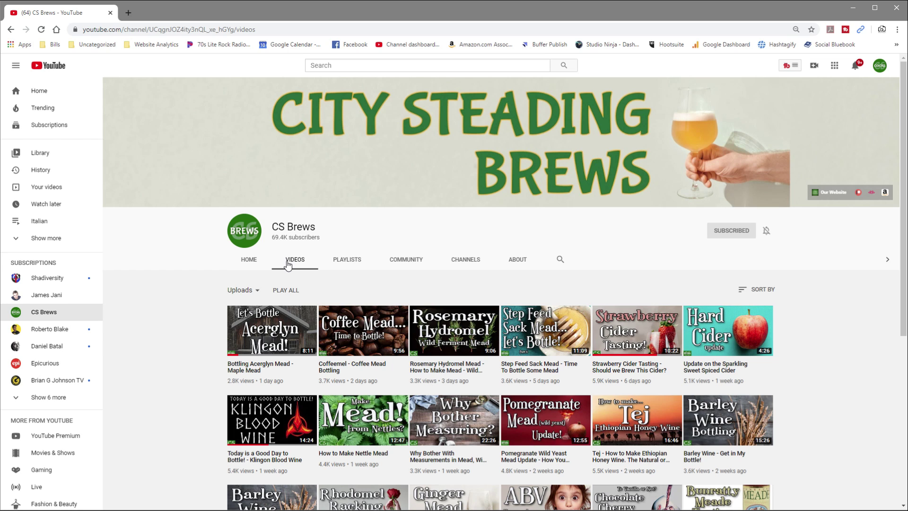
scroll(161, 325, down, 3)
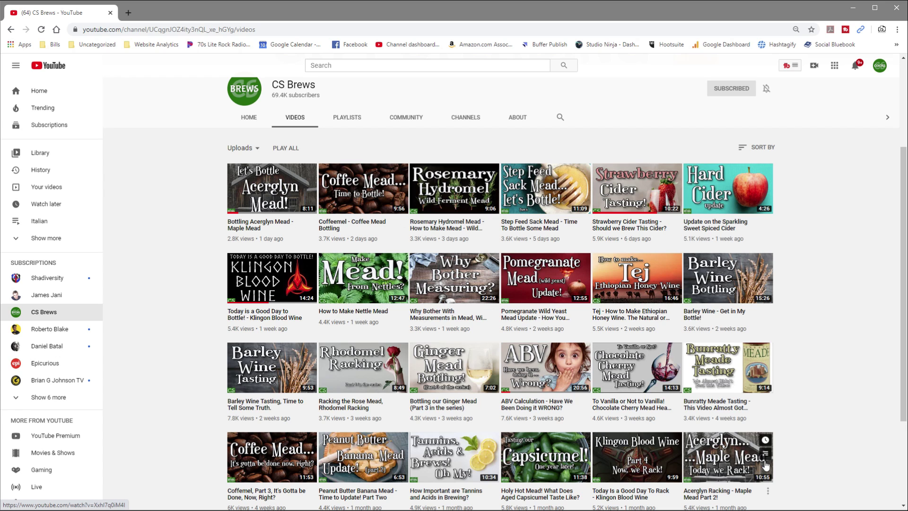
scroll(549, 435, down, 2)
scroll(504, 490, up, 5)
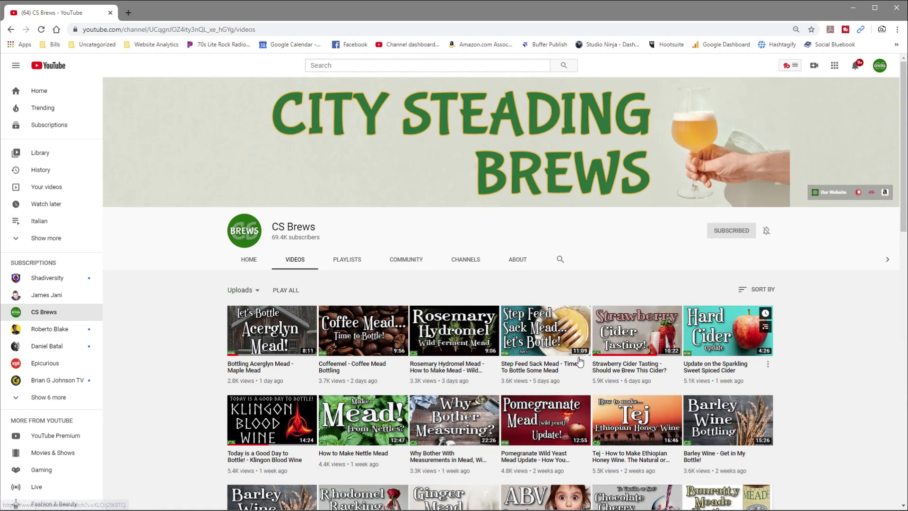
scroll(188, 382, down, 3)
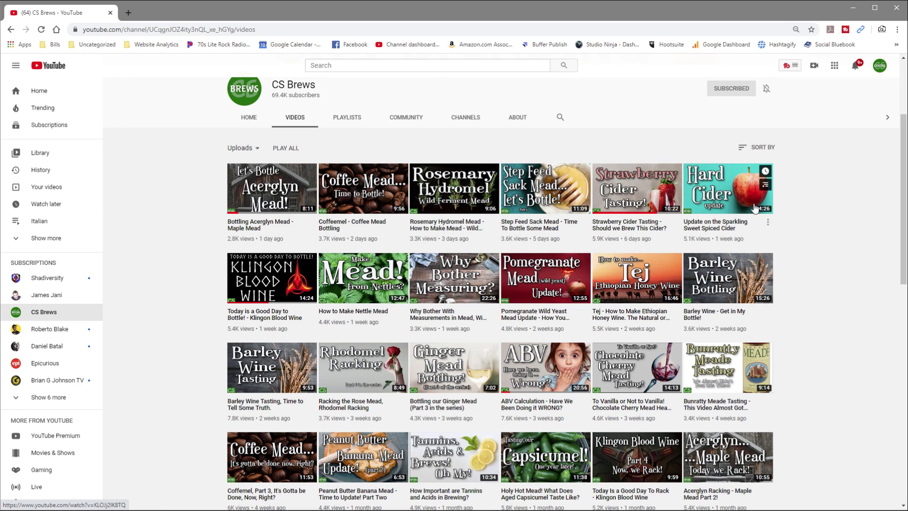
click(761, 149)
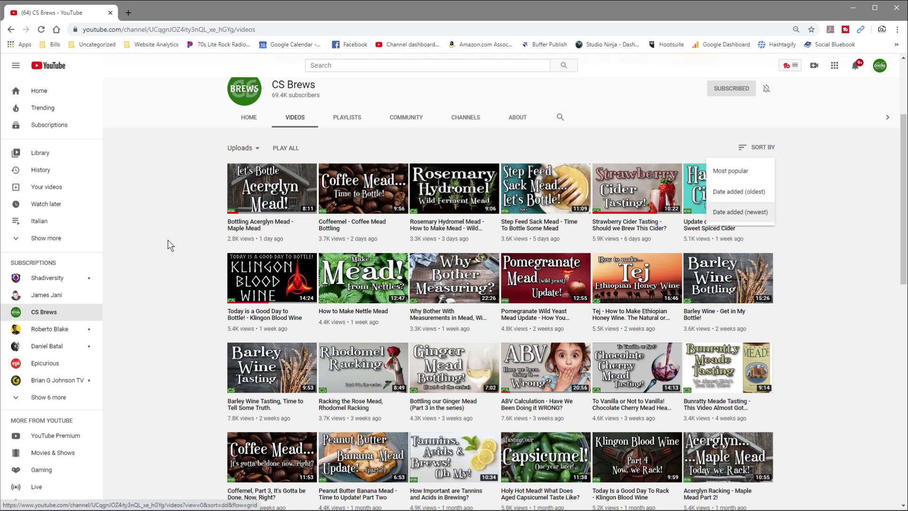
click(171, 223)
Browse all of the channel's created playlists down to Viking Blood Mead
scroll(171, 223, up, 3)
click(346, 264)
scroll(153, 310, down, 3)
scroll(152, 311, down, 4)
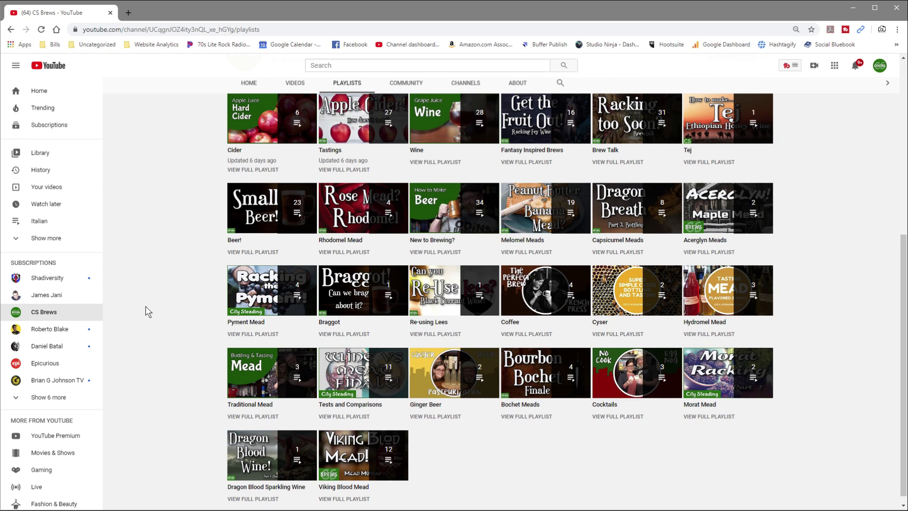
scroll(148, 312, up, 6)
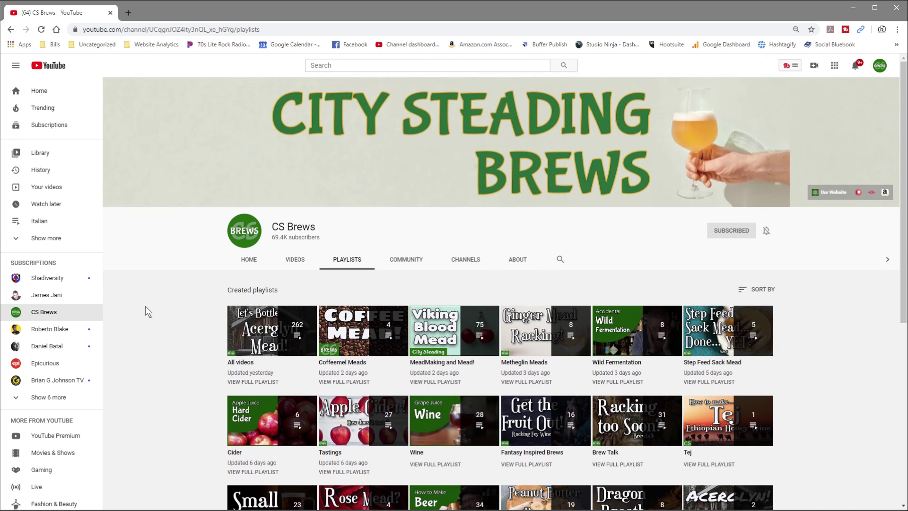
Read through the channel's community posts, including the YouTube Stories poll and the new posting schedule
click(406, 260)
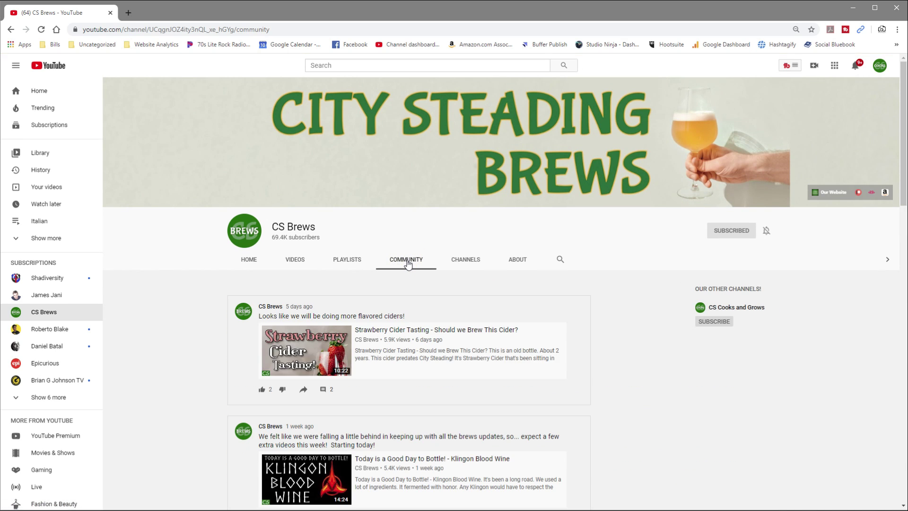
scroll(182, 338, down, 3)
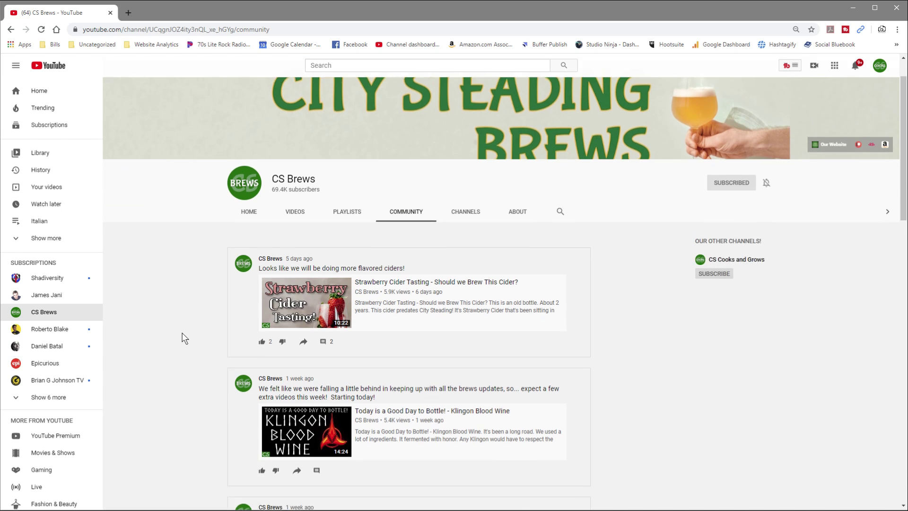
scroll(184, 338, down, 1)
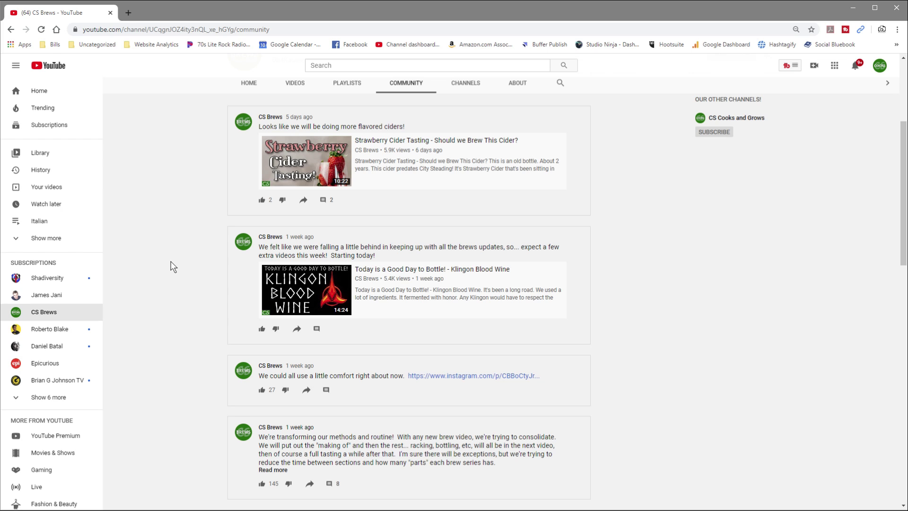
scroll(174, 267, down, 6)
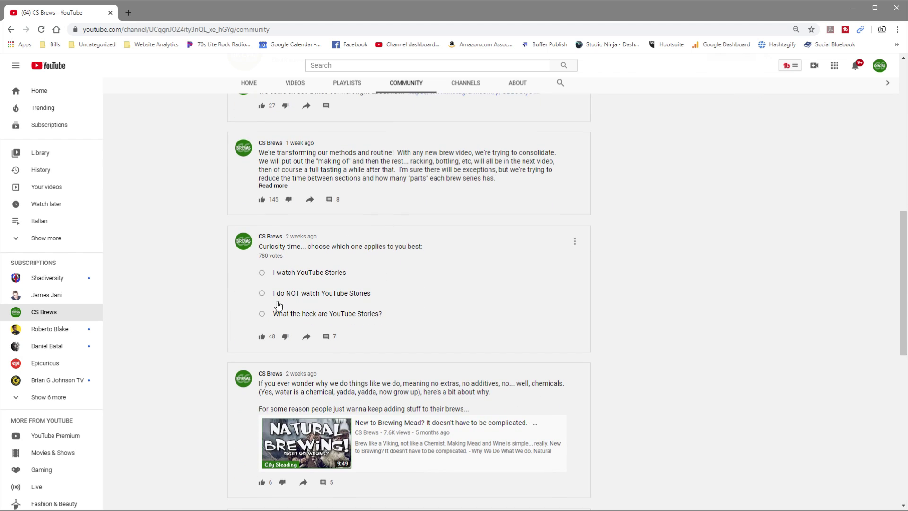
scroll(157, 335, down, 6)
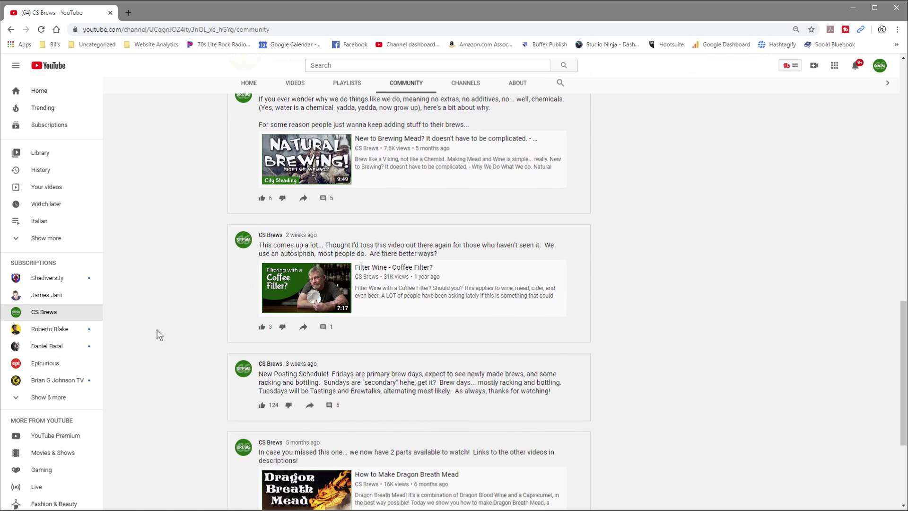
scroll(157, 334, down, 3)
scroll(157, 334, up, 14)
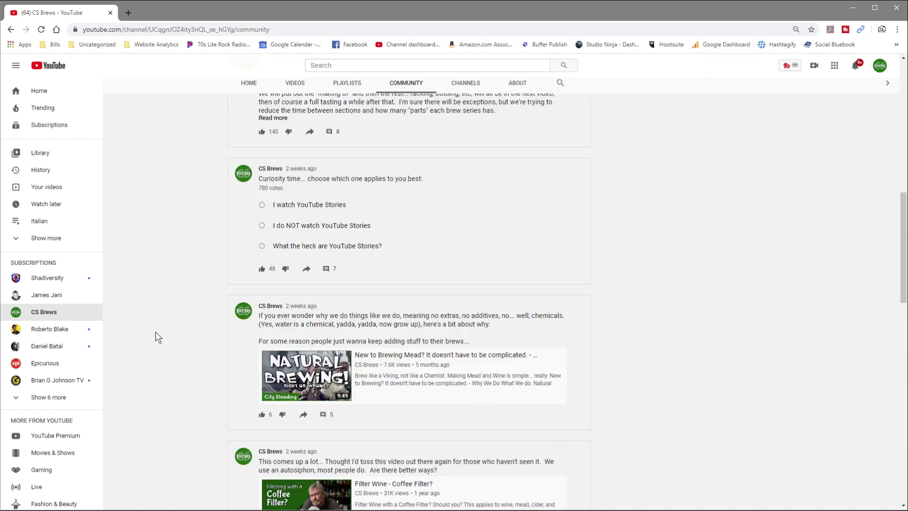
scroll(157, 337, up, 5)
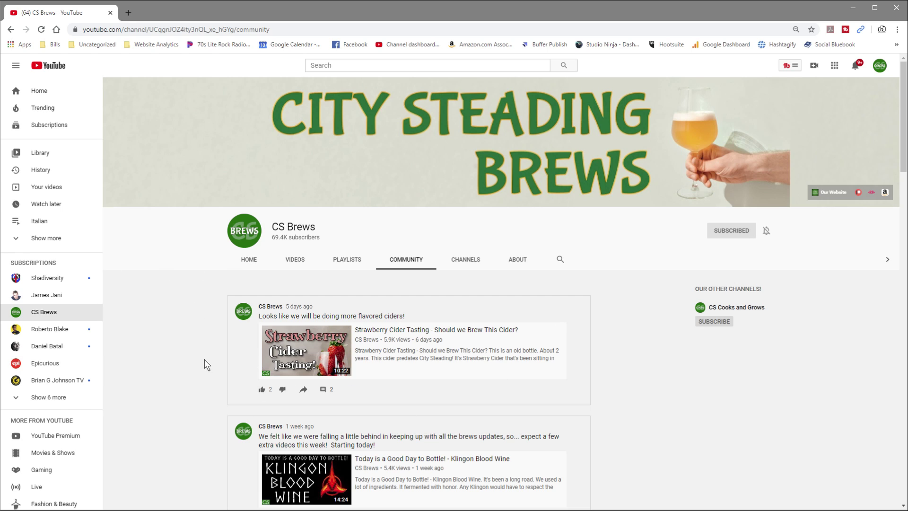
View the channel's featured channels and examine the description, details and links on its About page
click(467, 261)
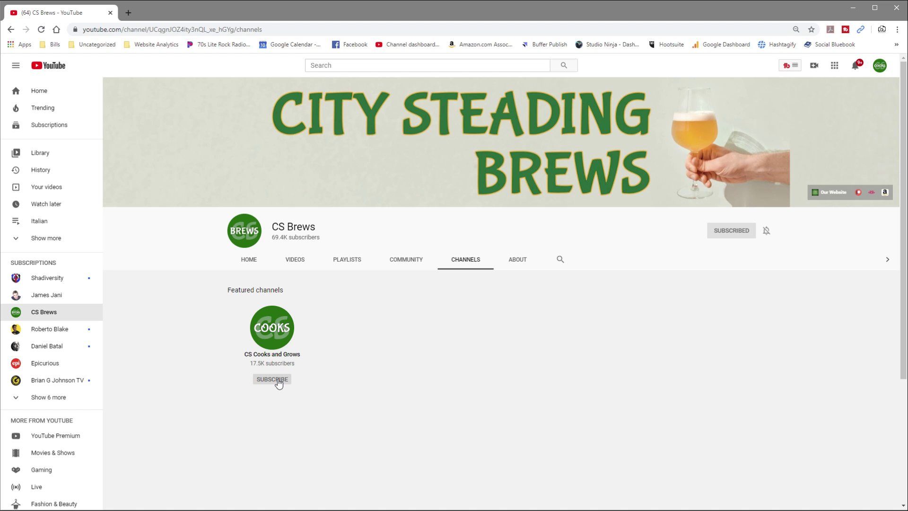
click(518, 260)
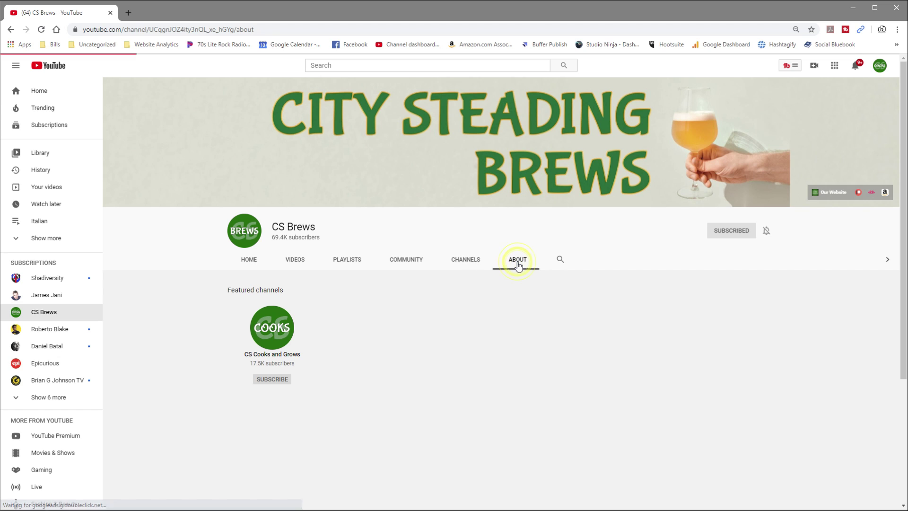
scroll(168, 340, down, 2)
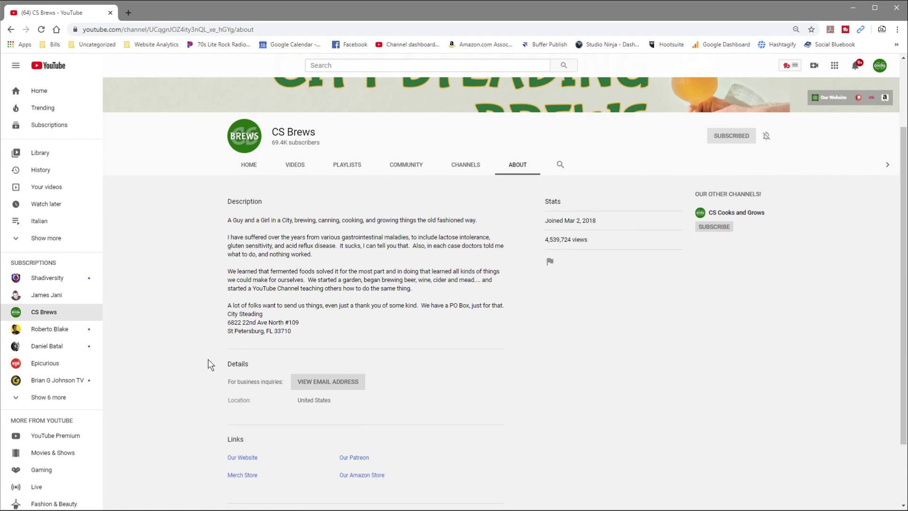
scroll(210, 364, down, 1)
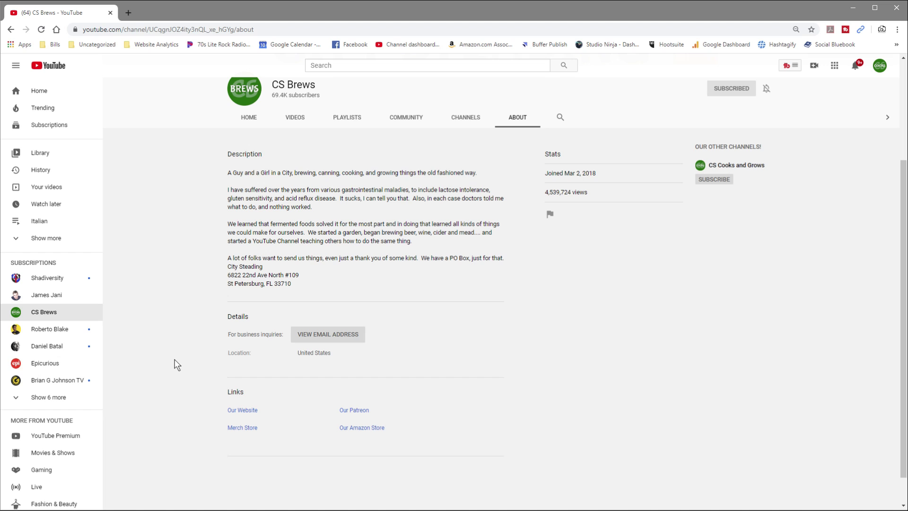
scroll(174, 365, up, 3)
Return to the channel's home page and close the Channelytics statistics
click(247, 260)
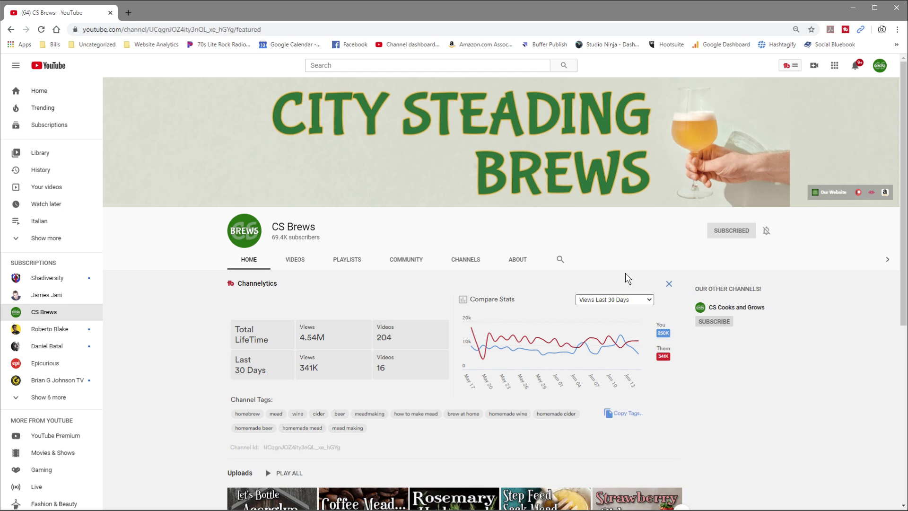
click(668, 286)
scroll(197, 353, down, 1)
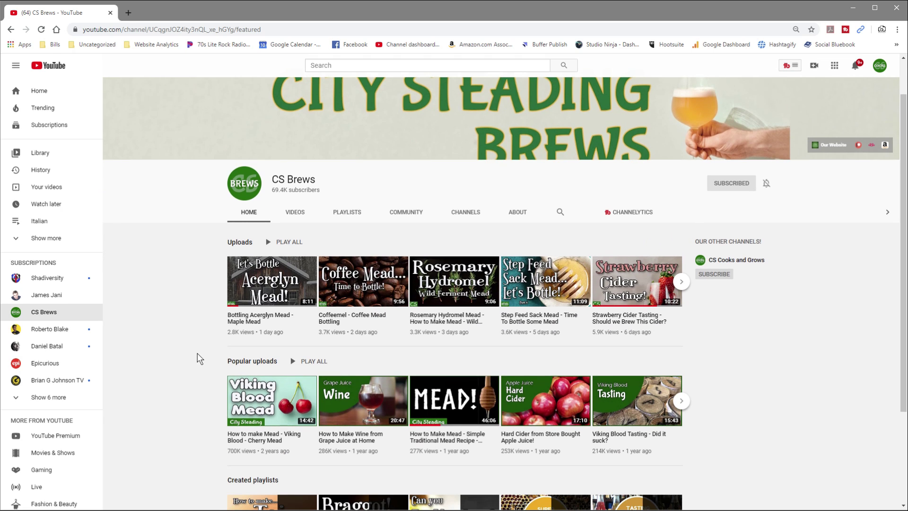
Open the uploaded video "Bottling Acerglyn Mead - Maple Mead", pause its ad and expand the full description
click(268, 290)
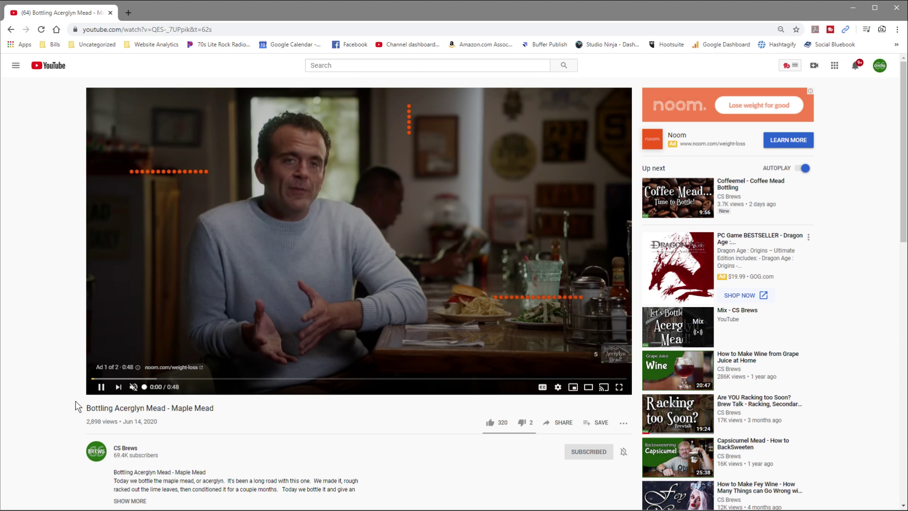
click(103, 388)
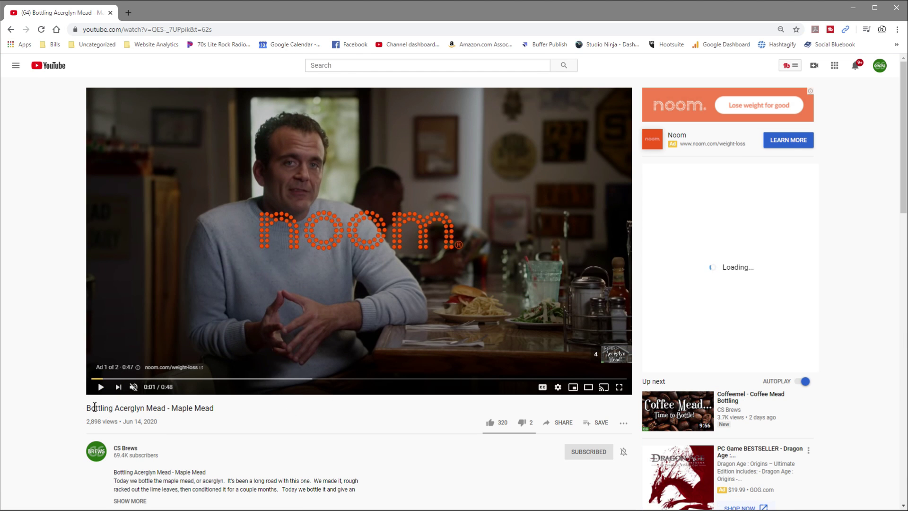
scroll(94, 407, down, 6)
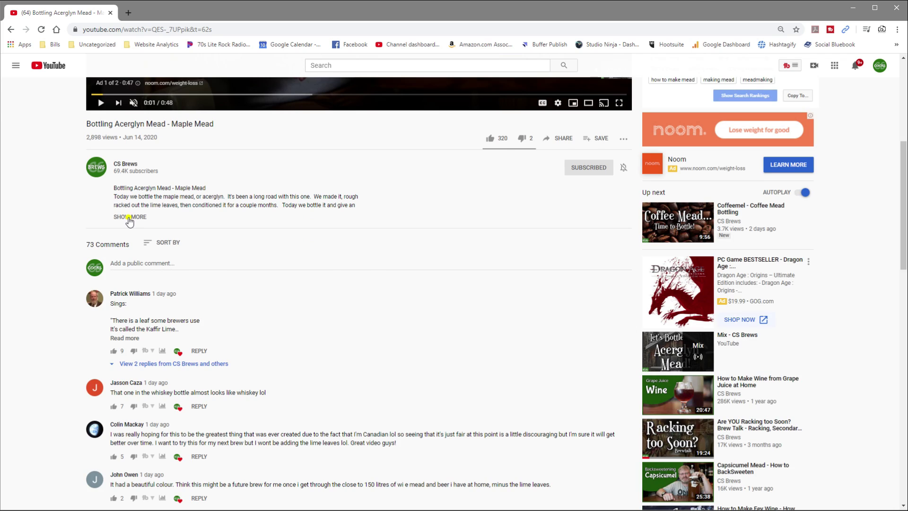
click(129, 218)
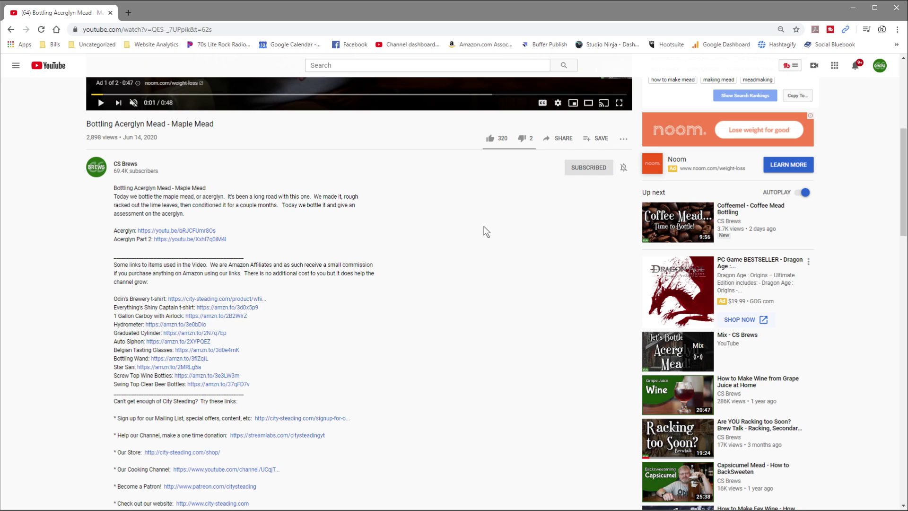
scroll(471, 290, up, 5)
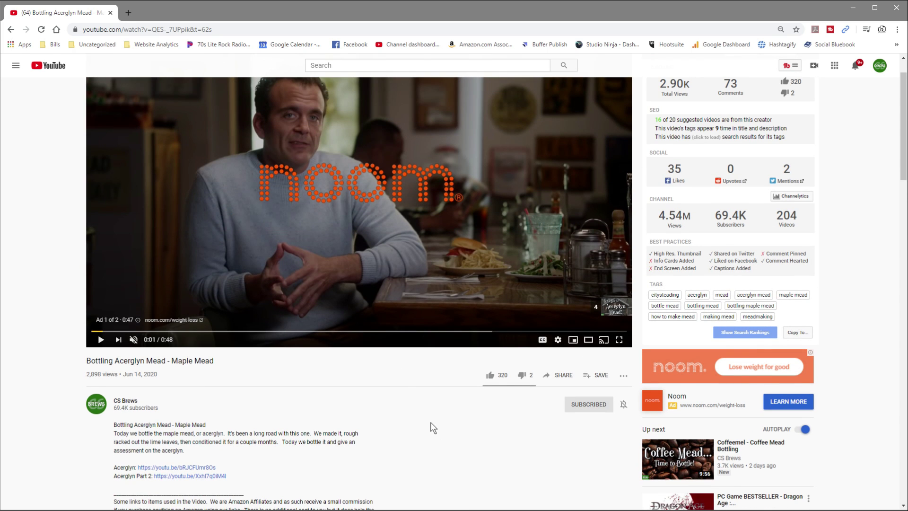
Like the Acerglyn Mead video and go through its share options, opening Facebook sharing and copying the video link
click(492, 378)
click(559, 375)
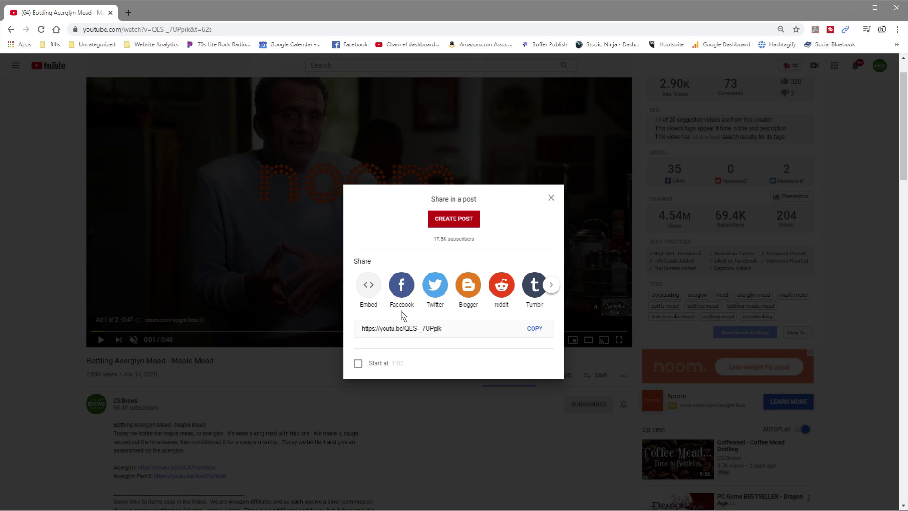
click(401, 285)
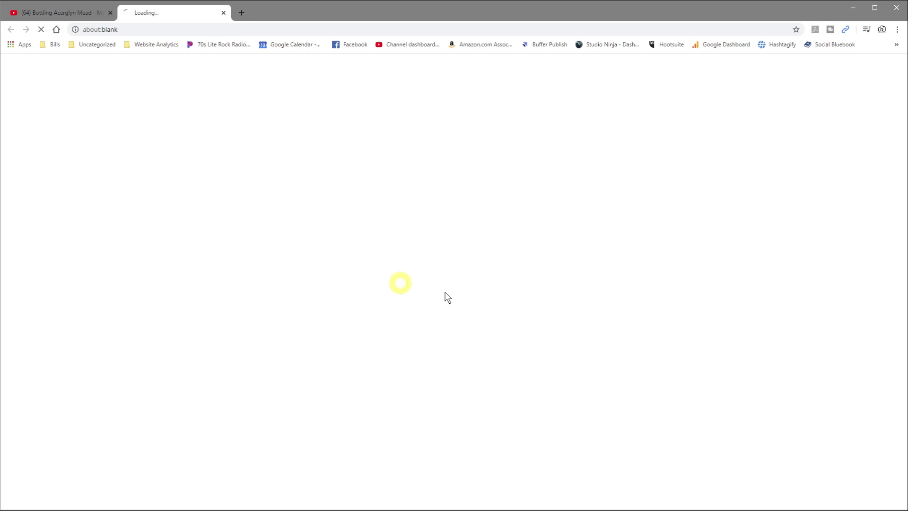
click(223, 13)
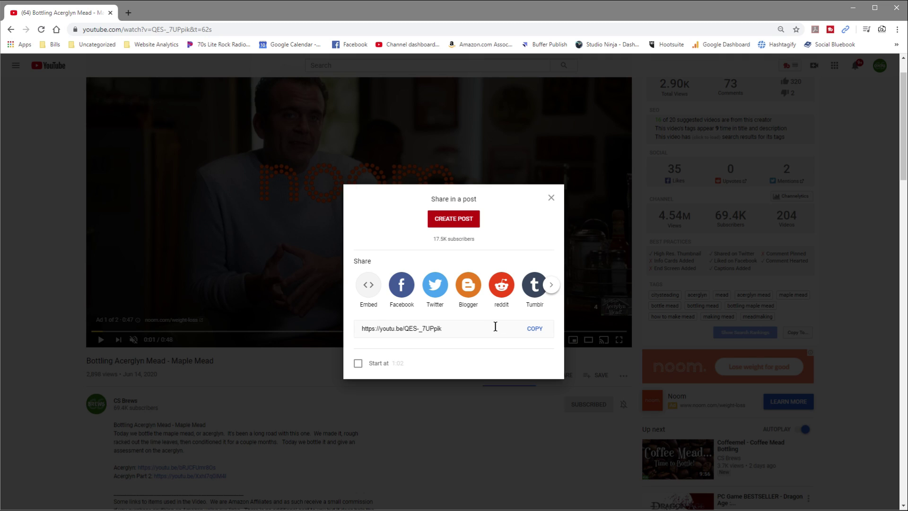
click(535, 329)
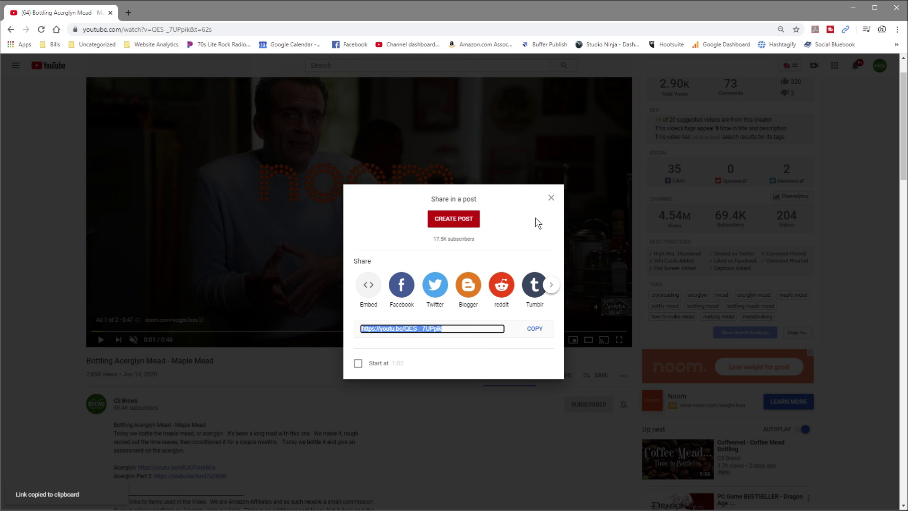
click(550, 199)
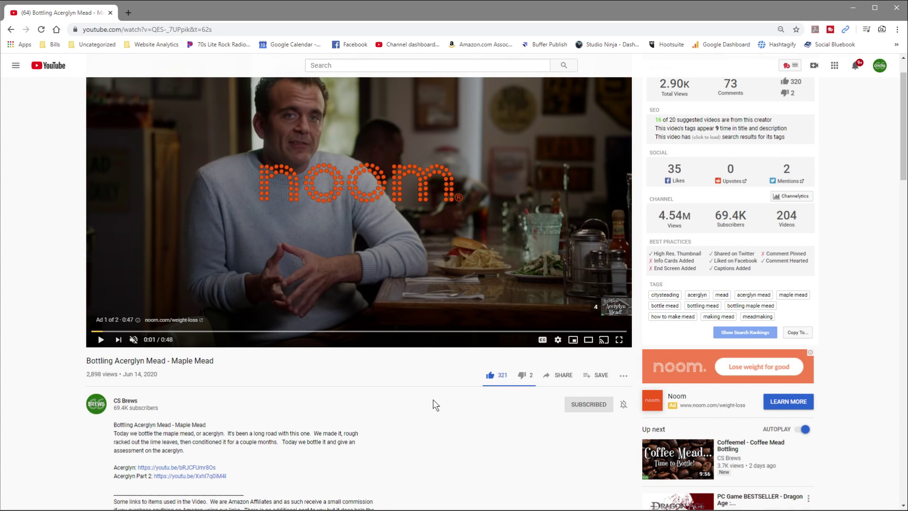
View the playlists the Acerglyn Mead video can be saved to and dismiss the list without choosing one
click(480, 415)
click(600, 376)
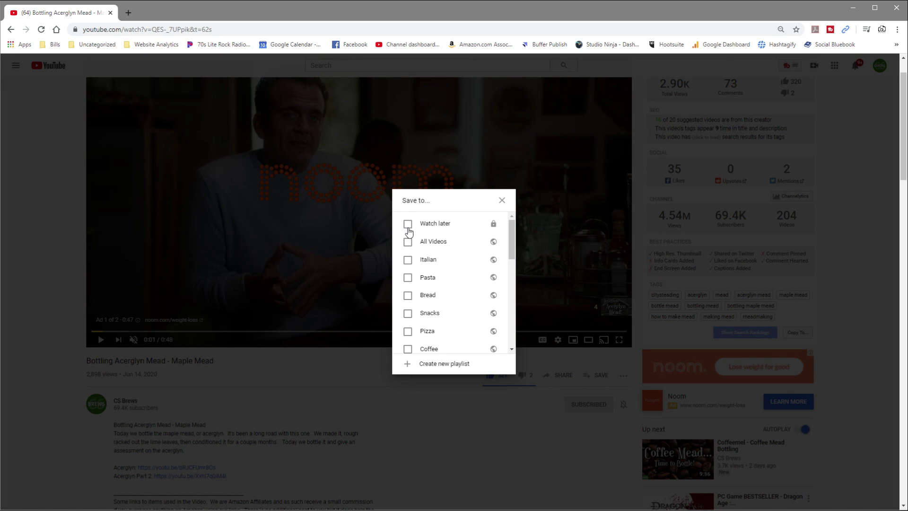
click(503, 201)
Open the CS Brews channel page from the video and close the Channelytics statistics
click(125, 401)
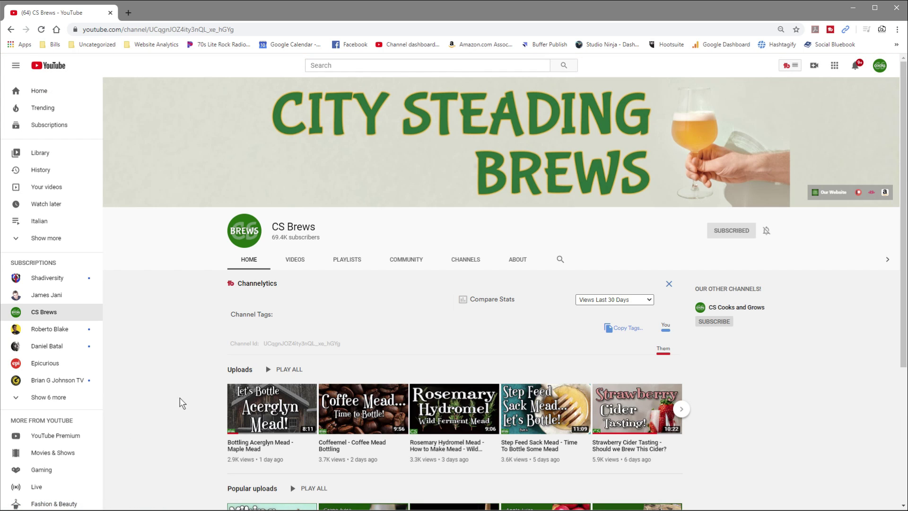
click(669, 285)
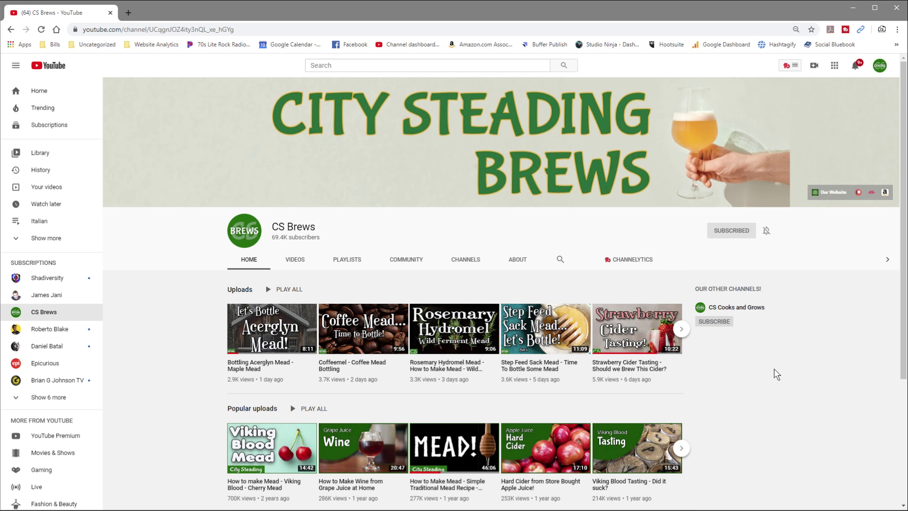
Search all of YouTube for "how to make mead" and look through the results
click(371, 64)
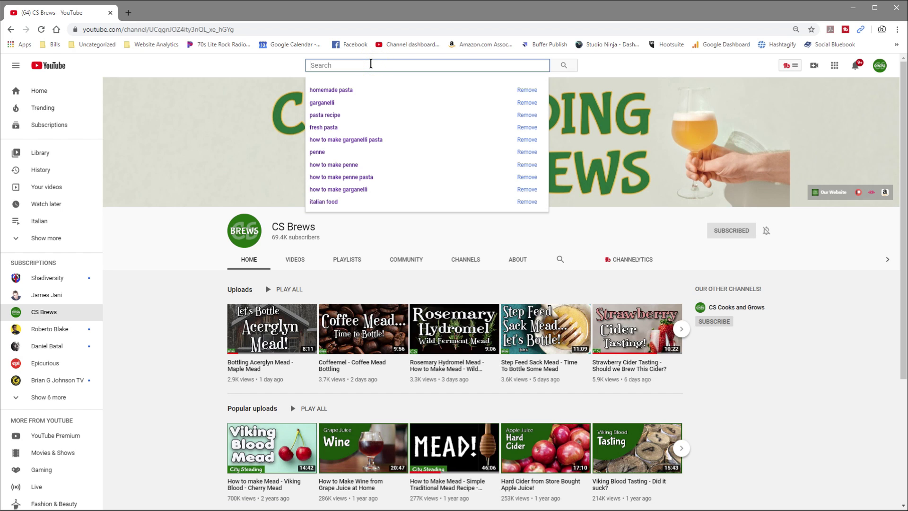
text(how to make mead)
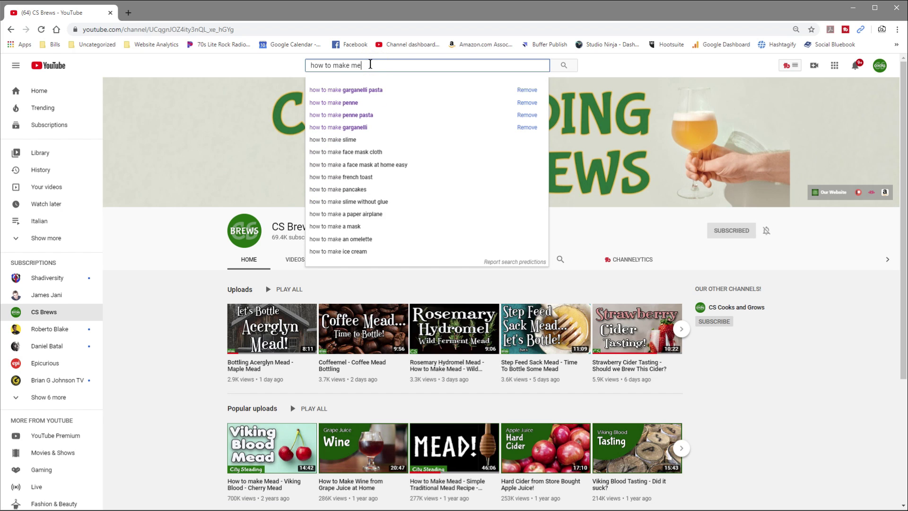
key(Return)
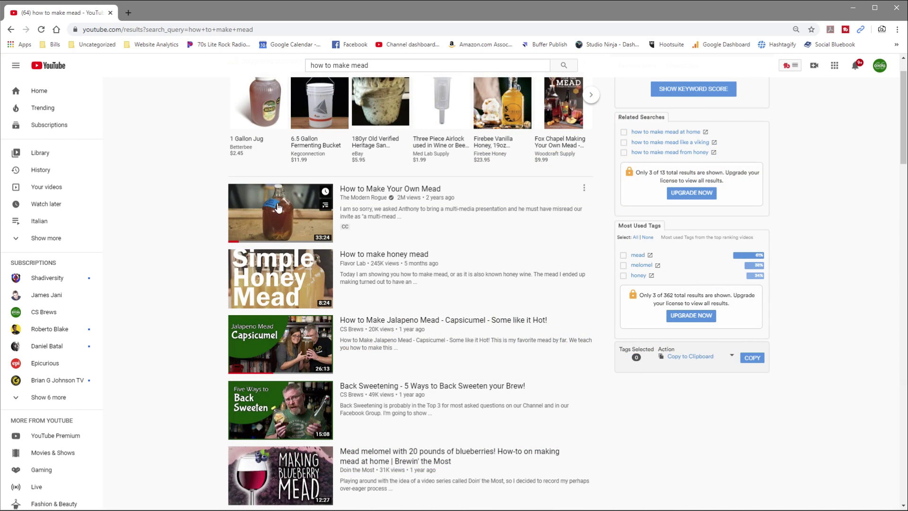
scroll(178, 365, down, 7)
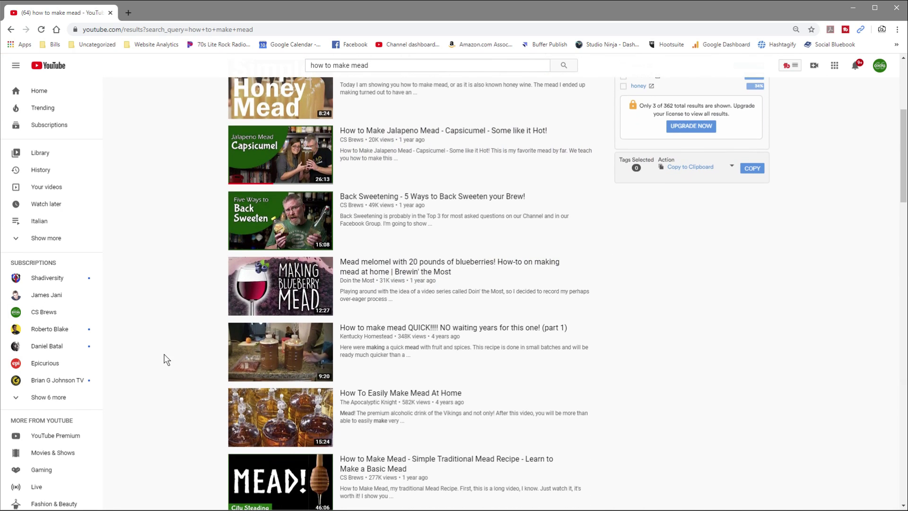
scroll(170, 360, down, 3)
scroll(171, 358, up, 12)
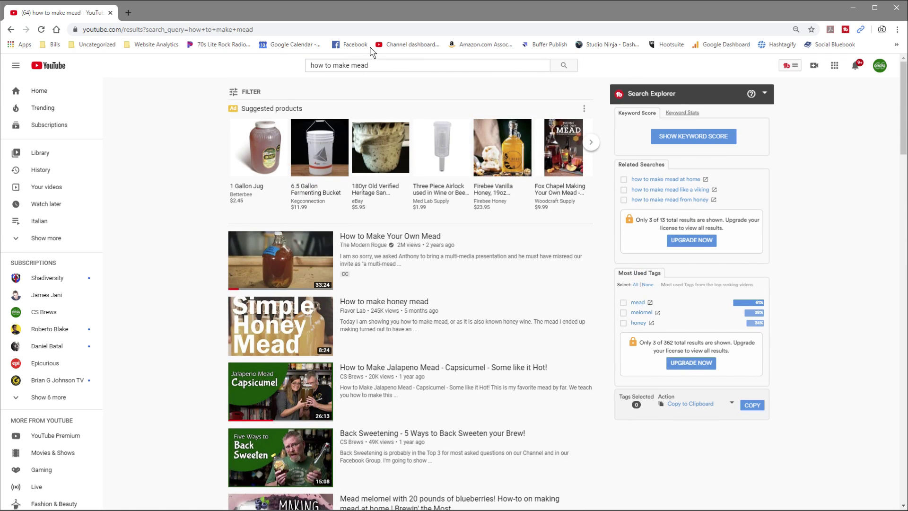
Return from the search results to the CS Brews channel page and close the Channelytics statistics
click(11, 30)
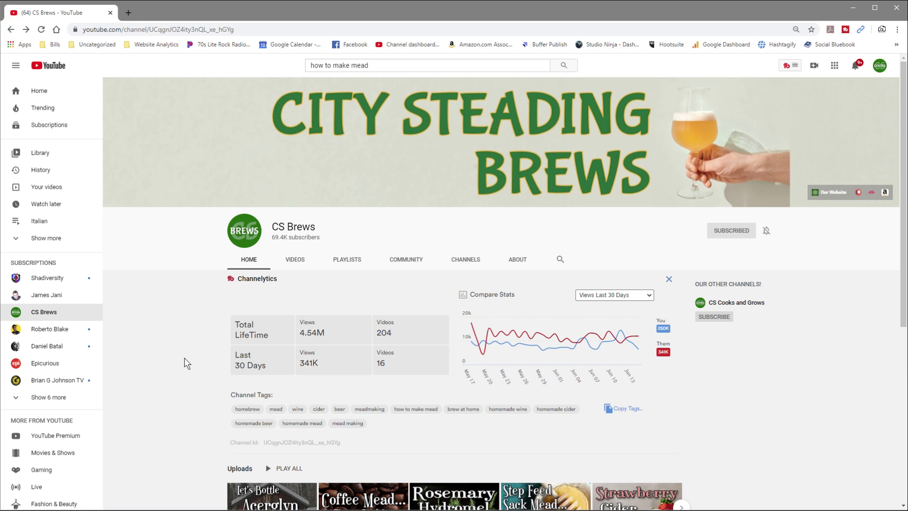
scroll(187, 363, down, 1)
click(671, 234)
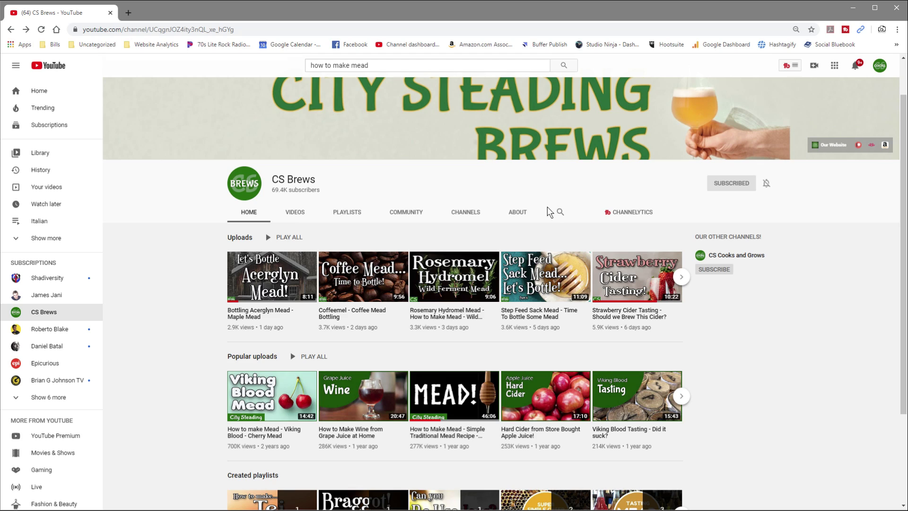
Search within the CS Brews channel for "acerglyn" and look through the matching videos
click(560, 212)
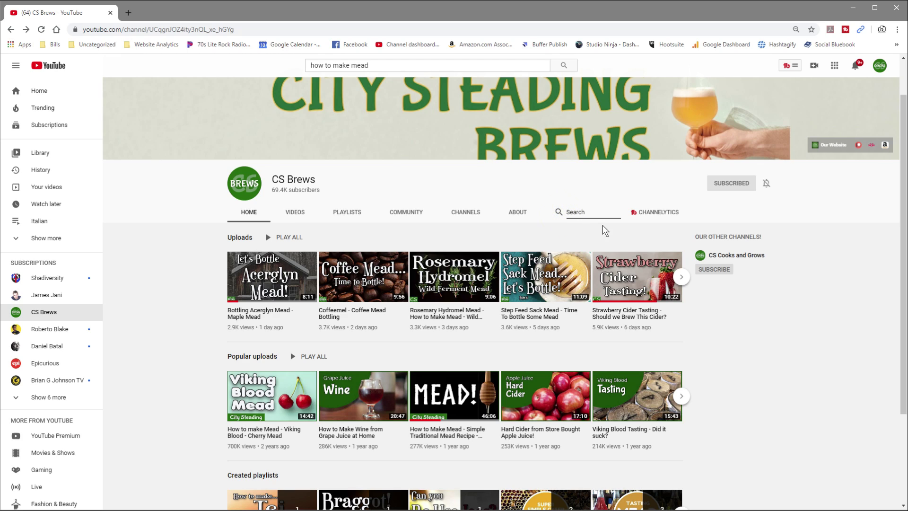
text(acerglyn)
key(Return)
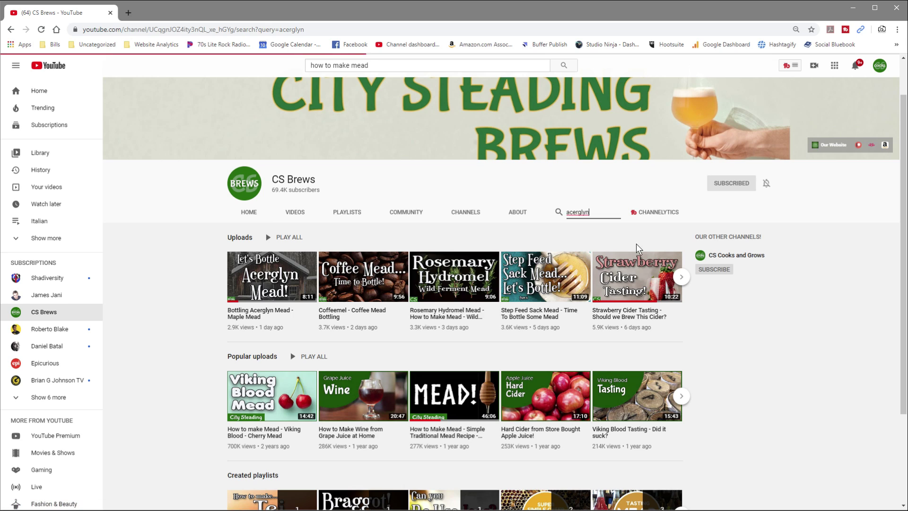
scroll(165, 333, down, 3)
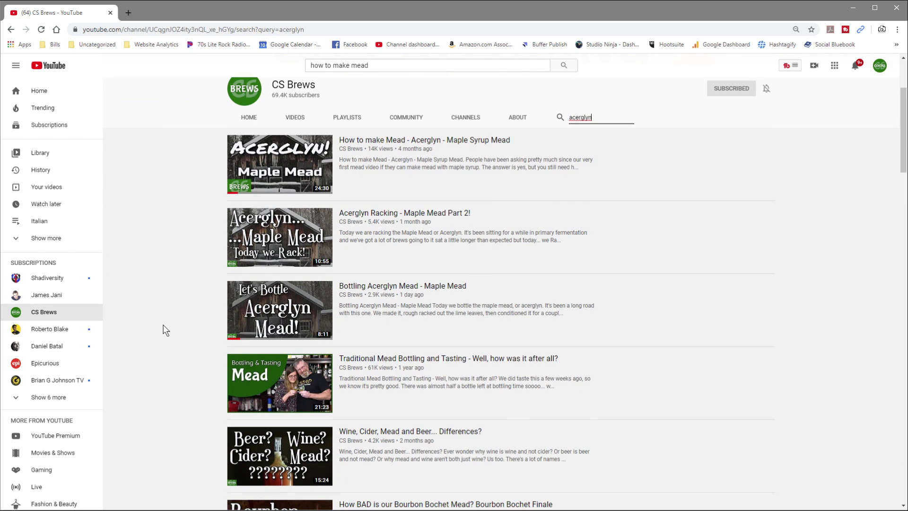
scroll(165, 289, up, 2)
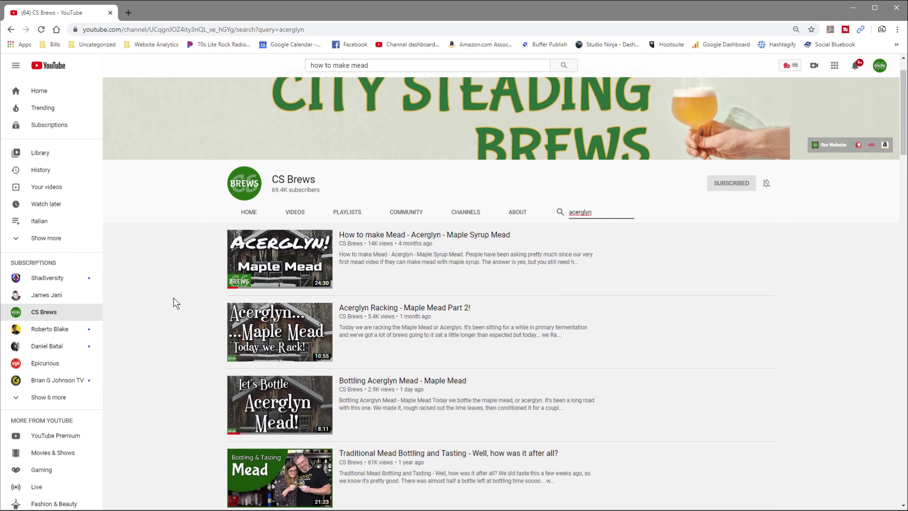
scroll(199, 308, down, 4)
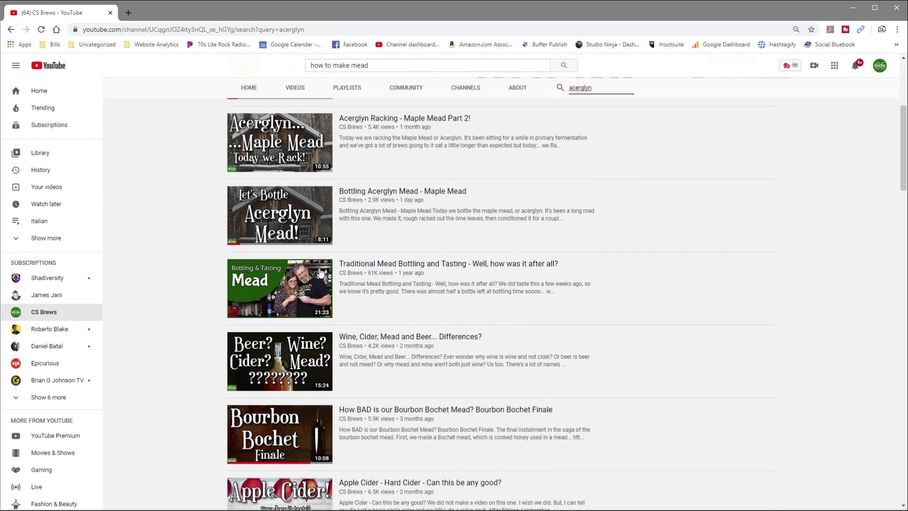
scroll(207, 336, down, 4)
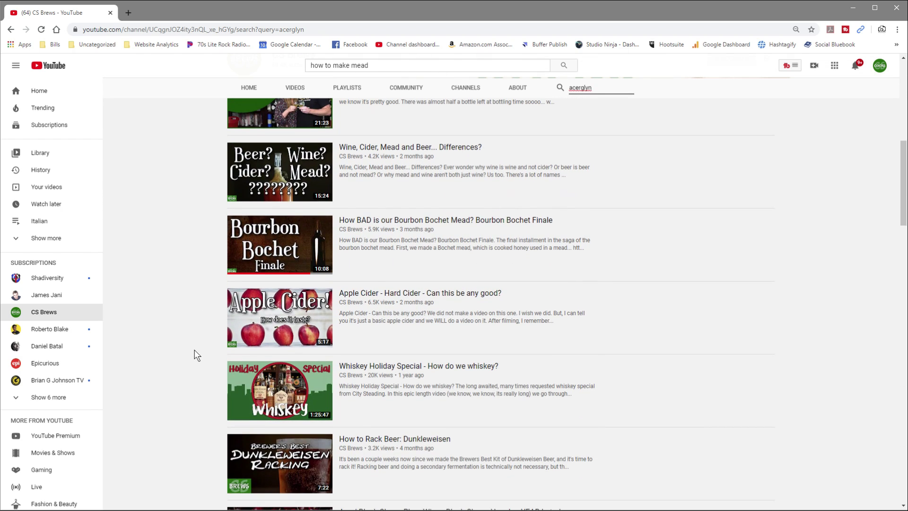
scroll(195, 349, up, 4)
scroll(194, 352, up, 3)
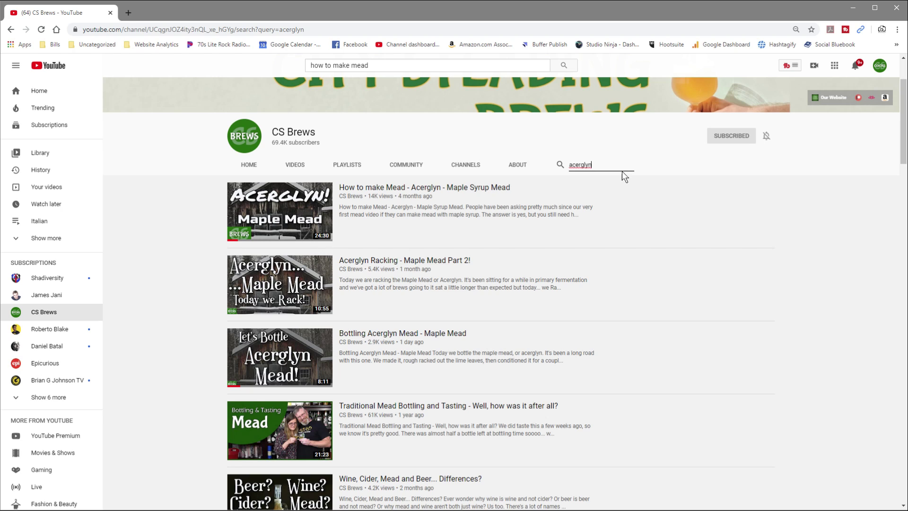
Replace the channel search term with "mead" and look through the matching videos
double_click(592, 163)
key(BackSpace)
key(Return)
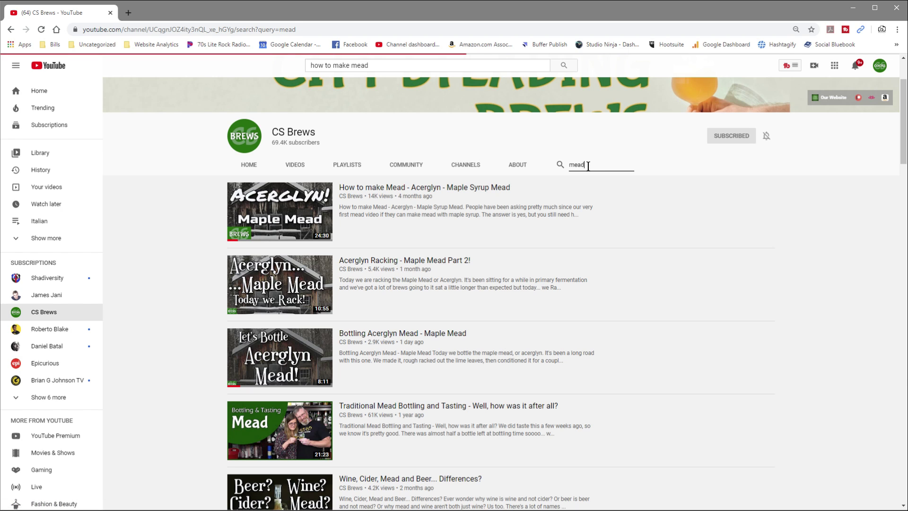
scroll(181, 375, down, 8)
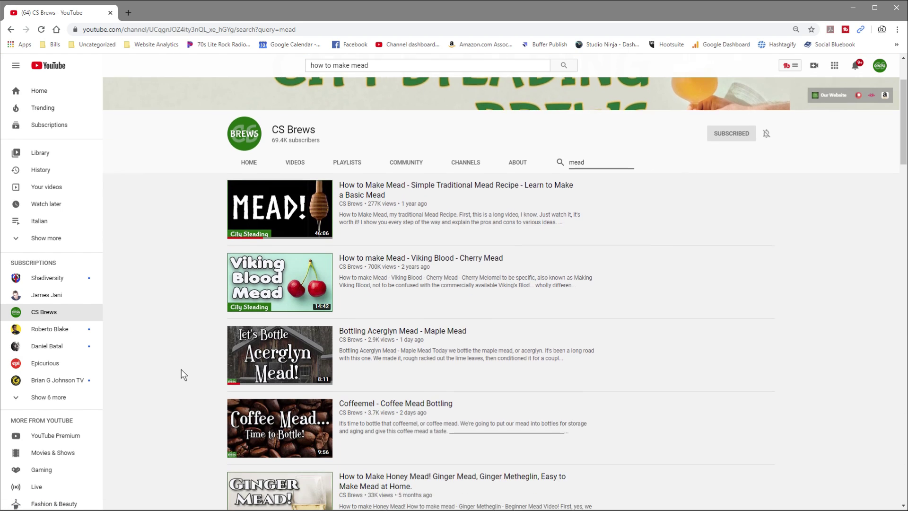
scroll(176, 380, down, 9)
scroll(174, 383, up, 15)
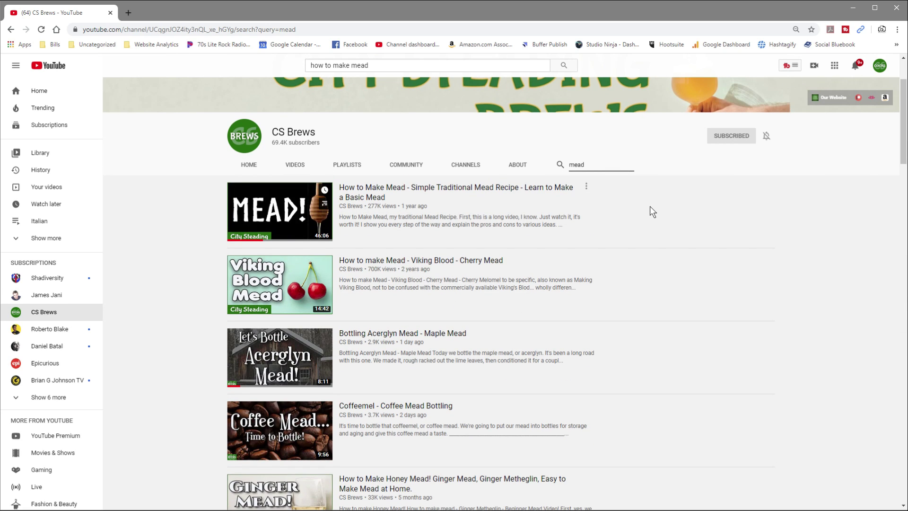
Search within the channel for "cider" instead and look through the matching videos
key(BackSpace)
key(BackSpace)
key(BackSpace)
key(BackSpace)
text(cider)
key(Return)
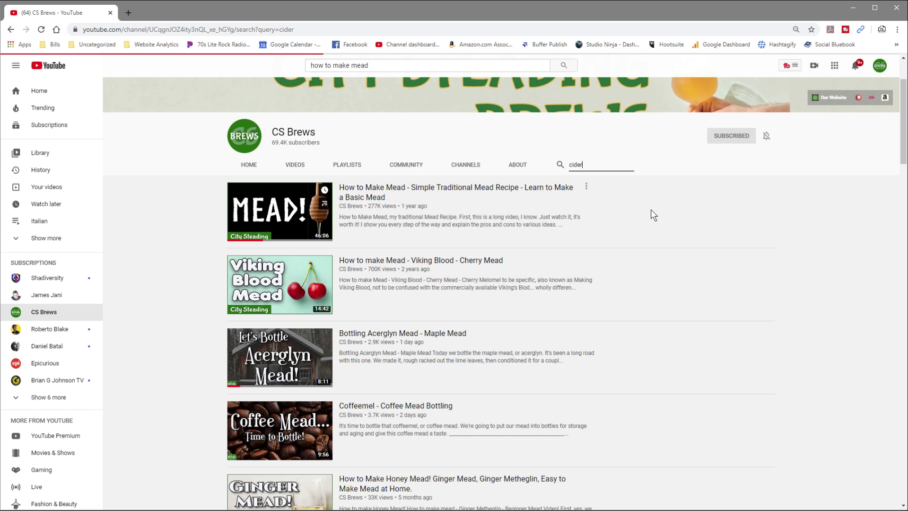
scroll(168, 399, down, 10)
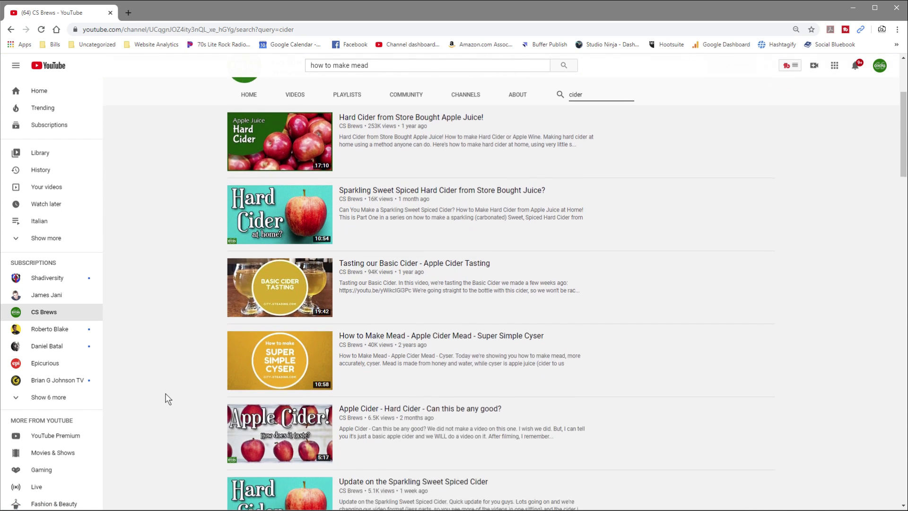
scroll(165, 397, down, 2)
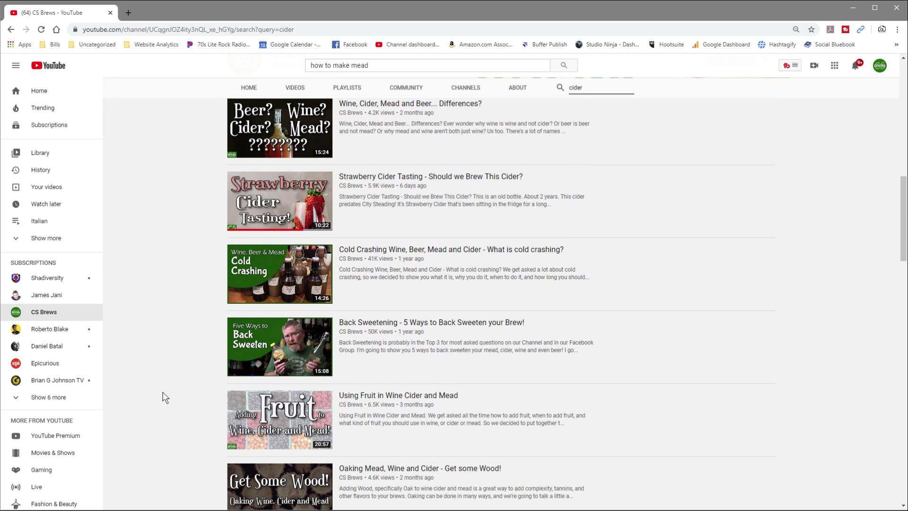
scroll(175, 384, down, 2)
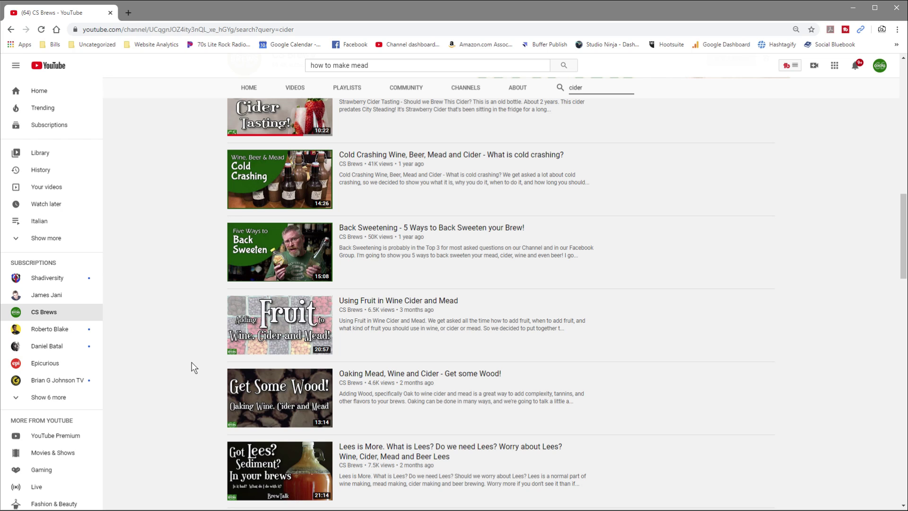
scroll(702, 294, up, 5)
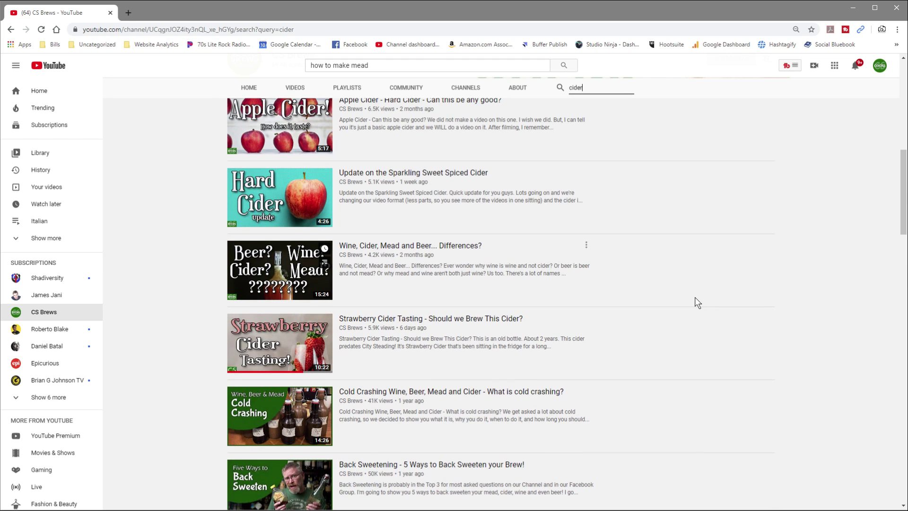
scroll(692, 300, up, 10)
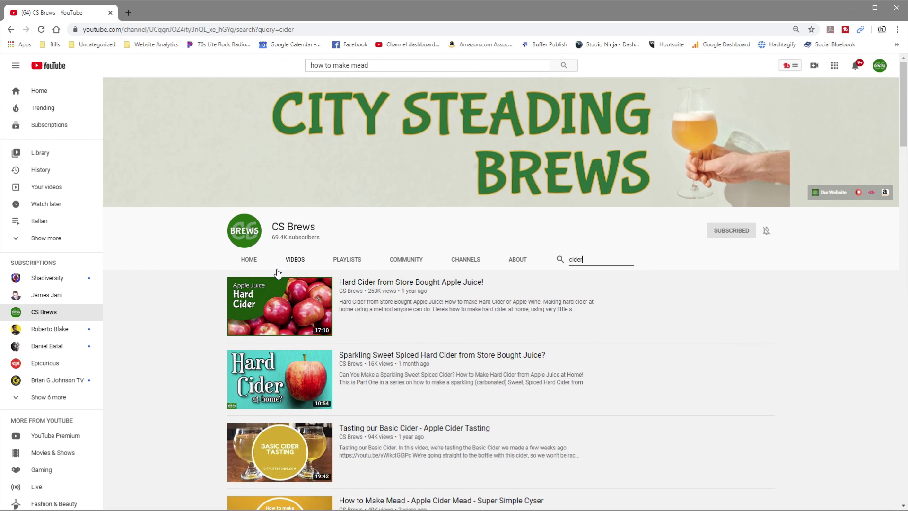
Go back to the channel's Home section and close the Channelytics statistics
click(249, 259)
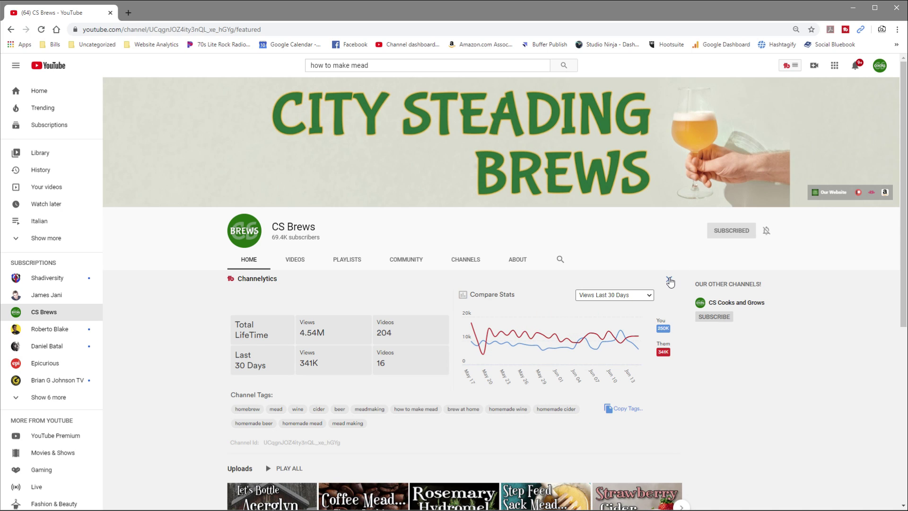
click(669, 279)
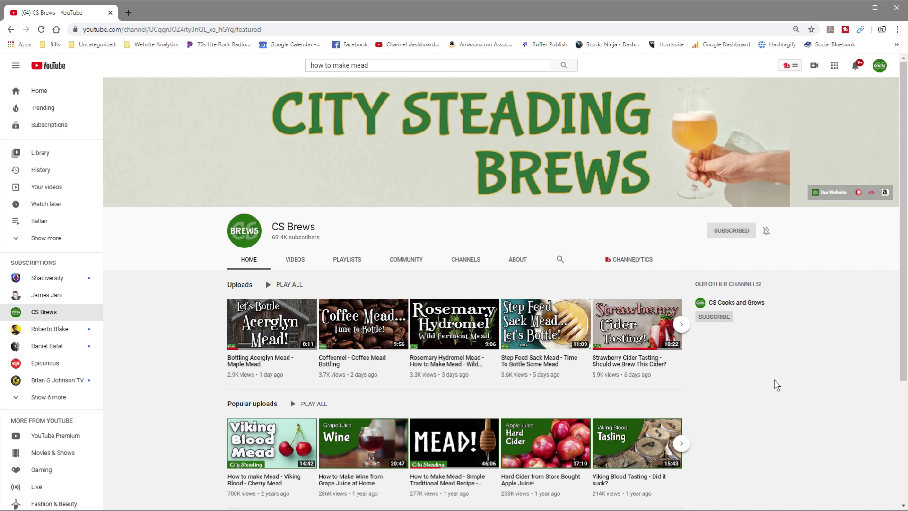